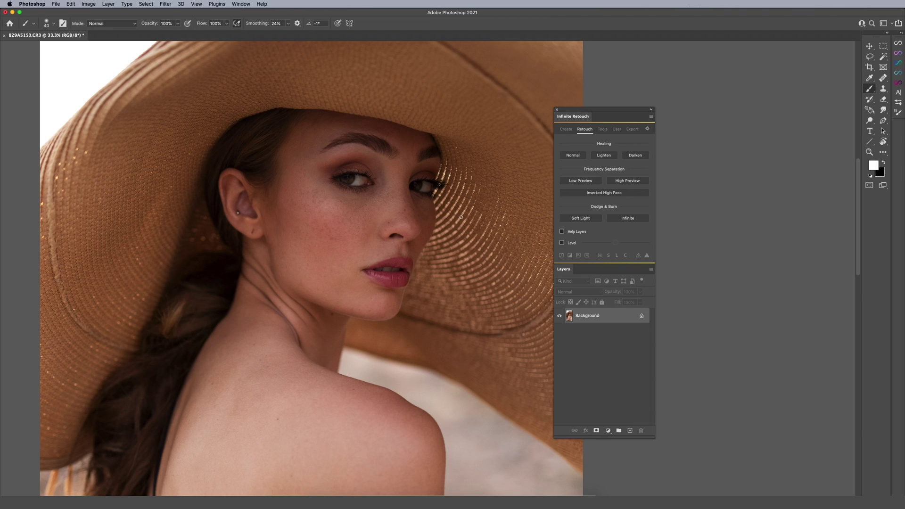
click(560, 129)
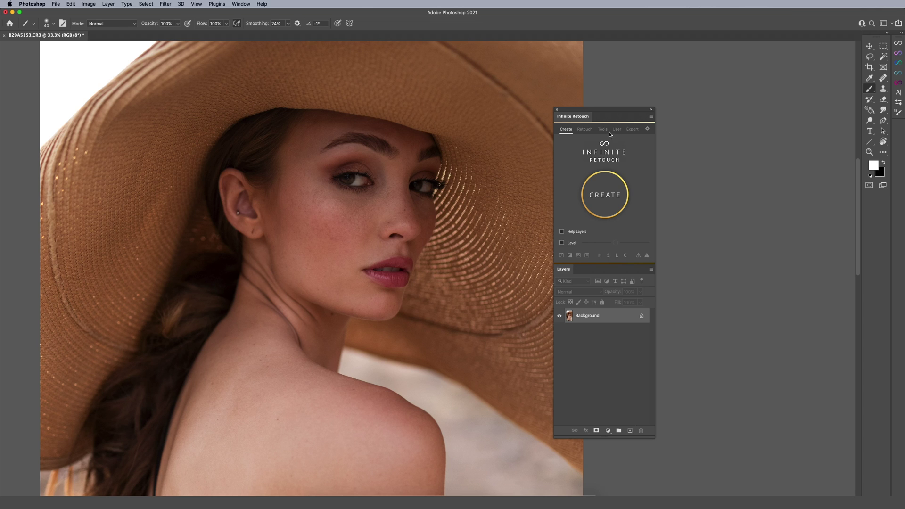
click(583, 129)
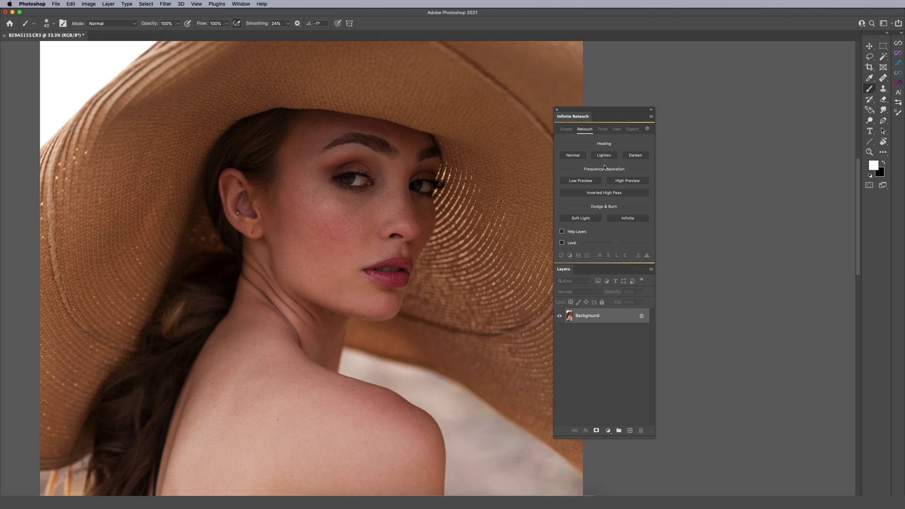
click(565, 129)
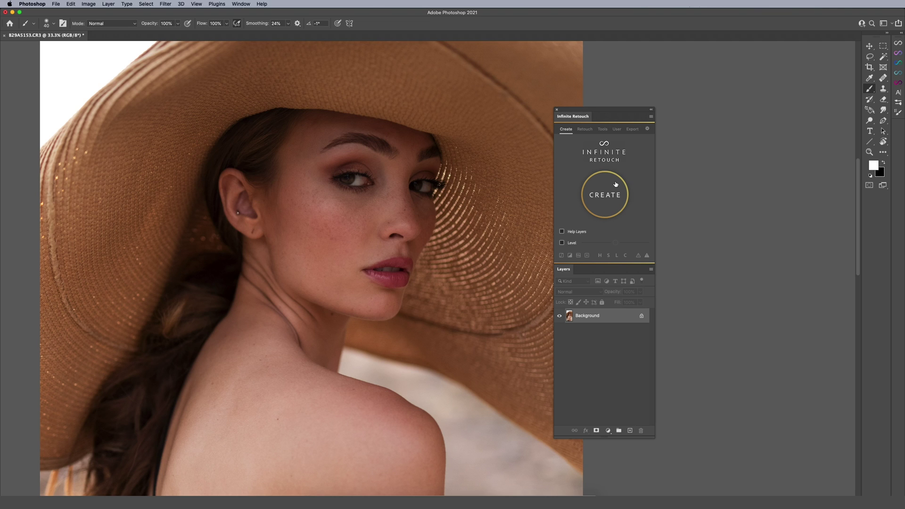
click(603, 131)
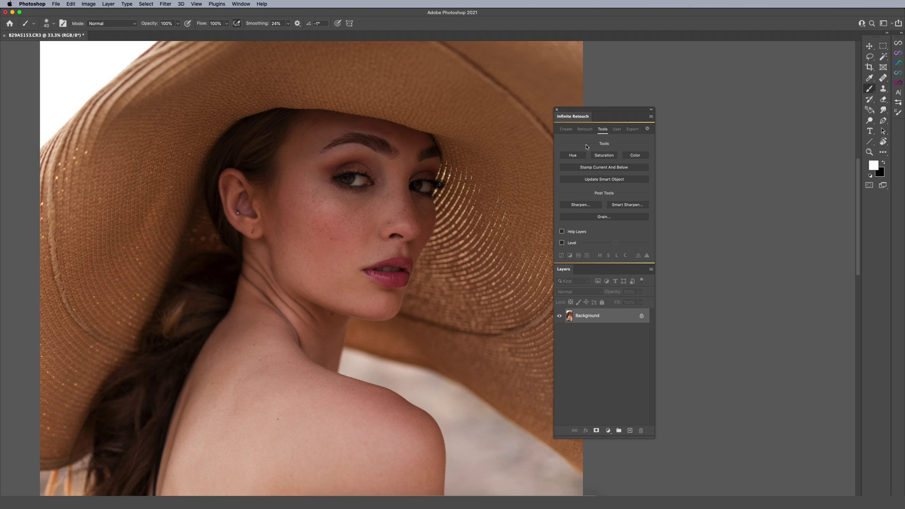
click(585, 129)
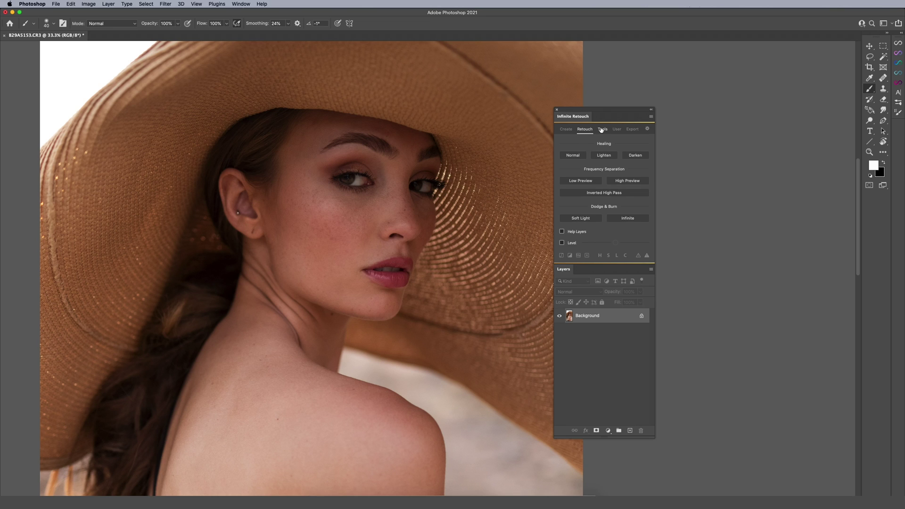
click(601, 129)
Set the method of the Infinite Dodge & Burn option to Curves.
click(592, 131)
click(627, 220)
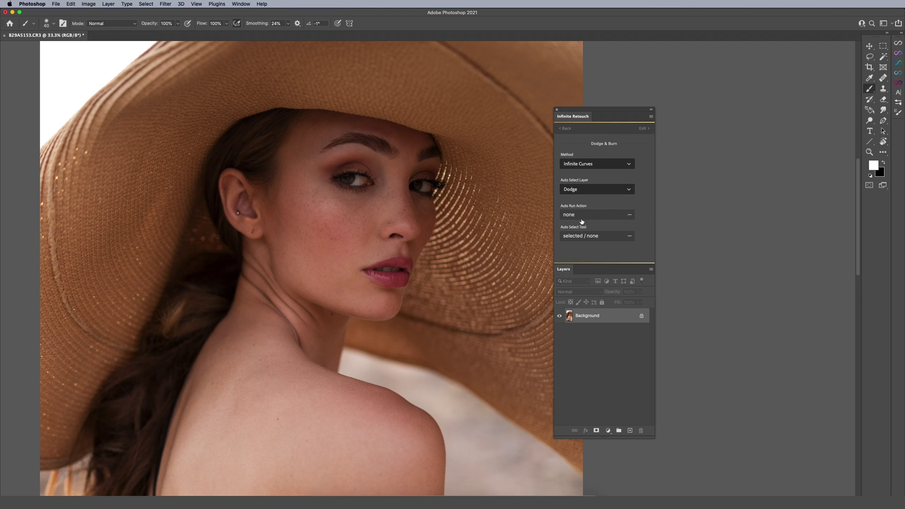
click(575, 167)
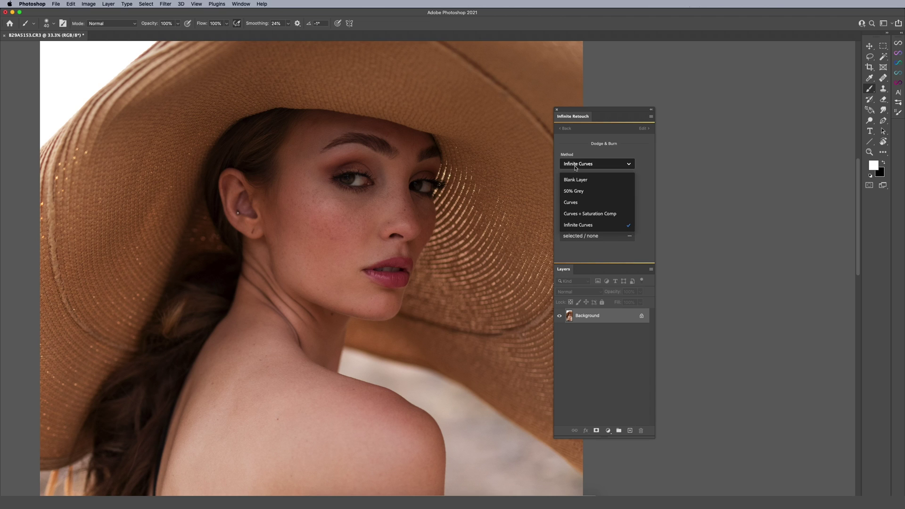
click(576, 203)
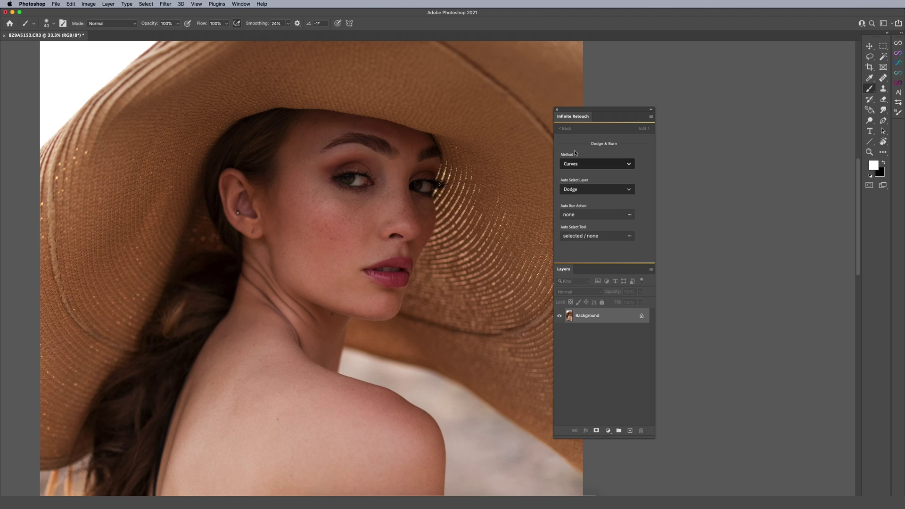
click(567, 129)
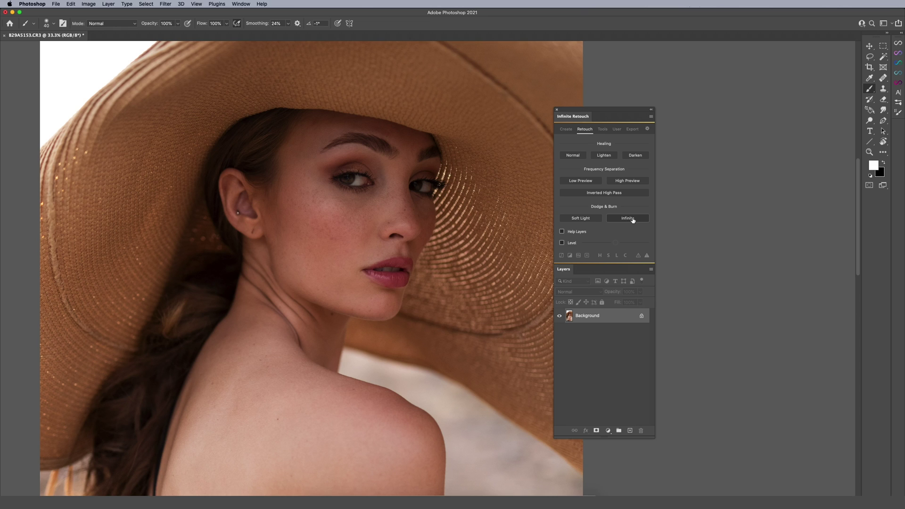
Generate the Dodge&Burn group with the Curves method and inspect the curve of its Dodge layer.
click(627, 218)
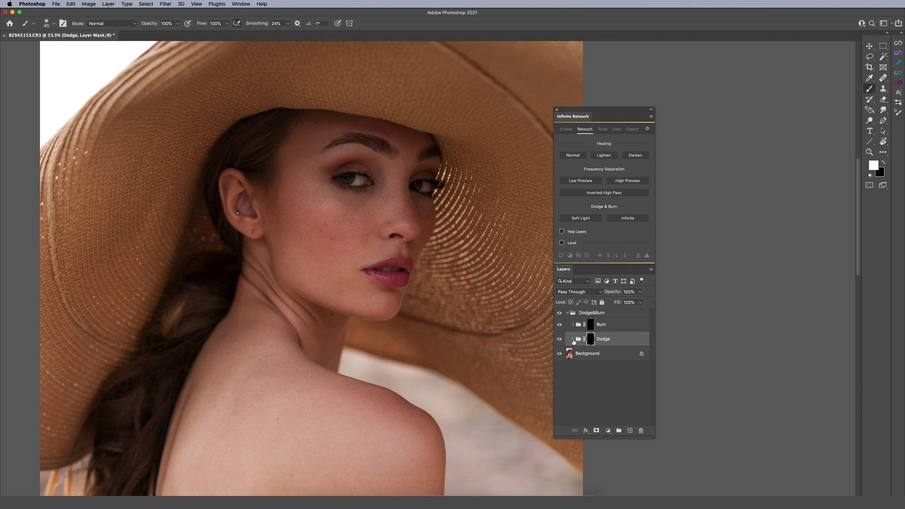
click(573, 339)
click(587, 355)
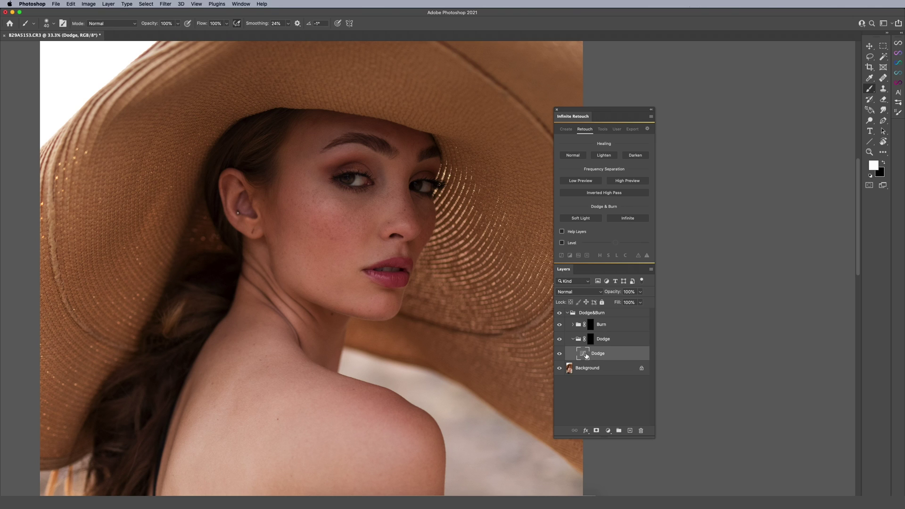
double_click(587, 354)
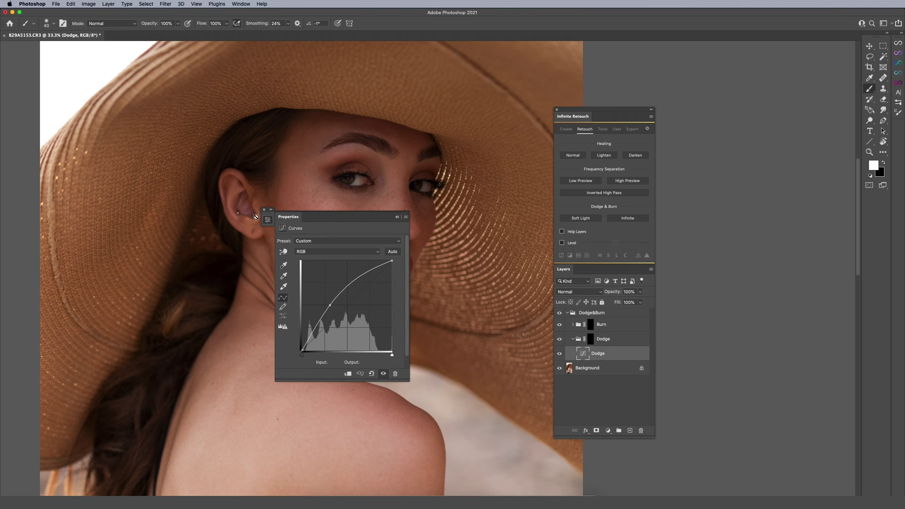
click(268, 223)
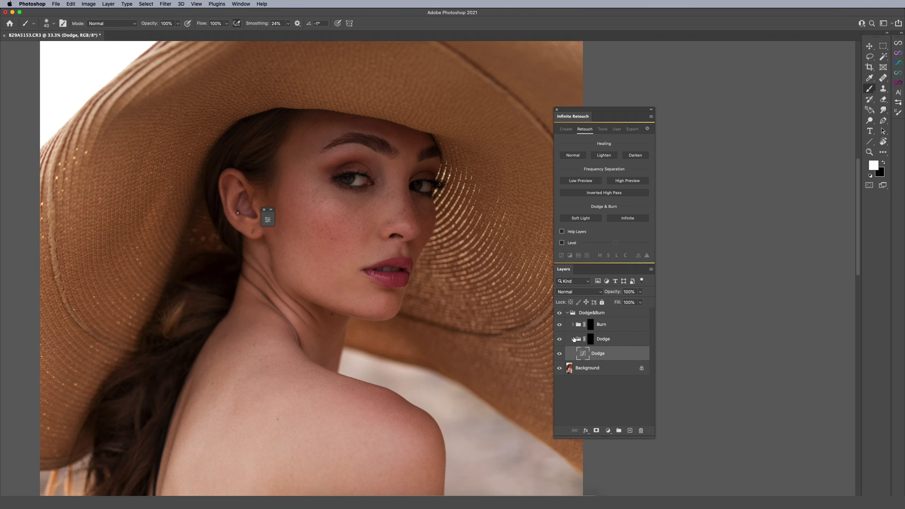
click(574, 338)
Delete the Dodge&Burn group and set the Infinite Dodge & Burn method back to Infinite Curves.
click(595, 313)
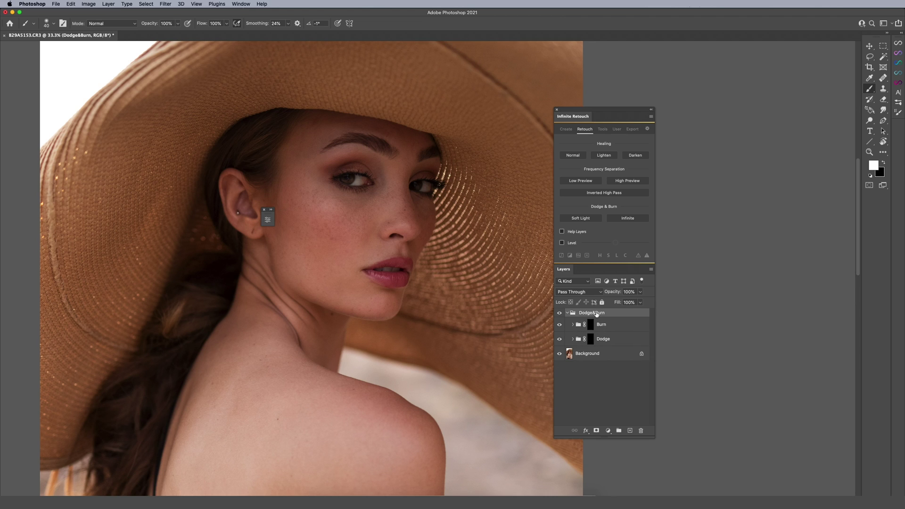
key(Delete)
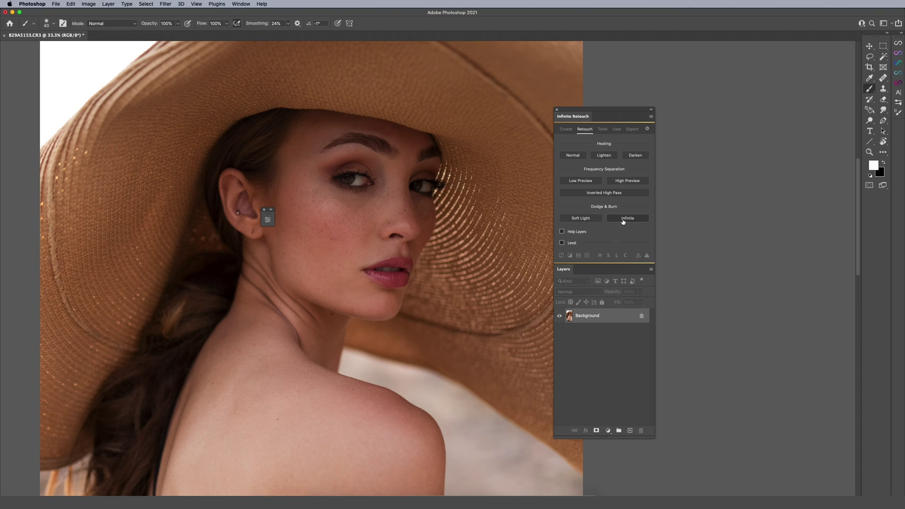
click(623, 219)
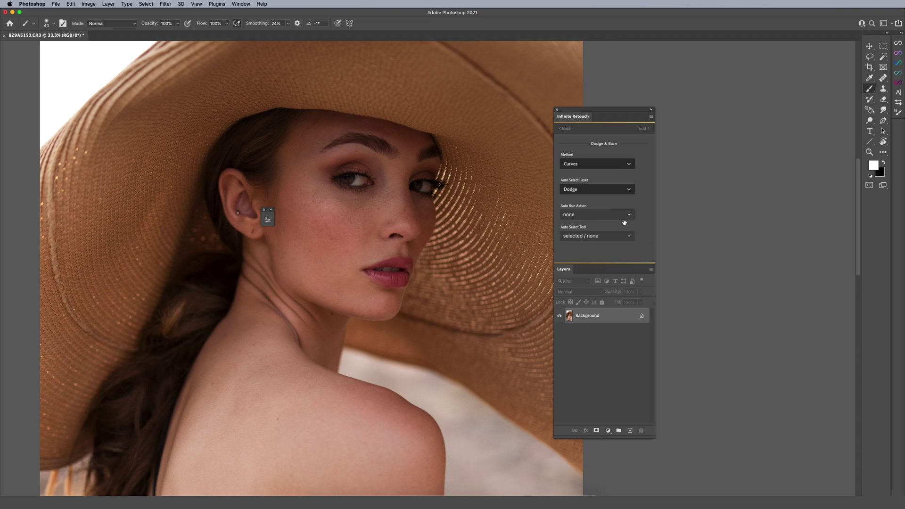
click(587, 164)
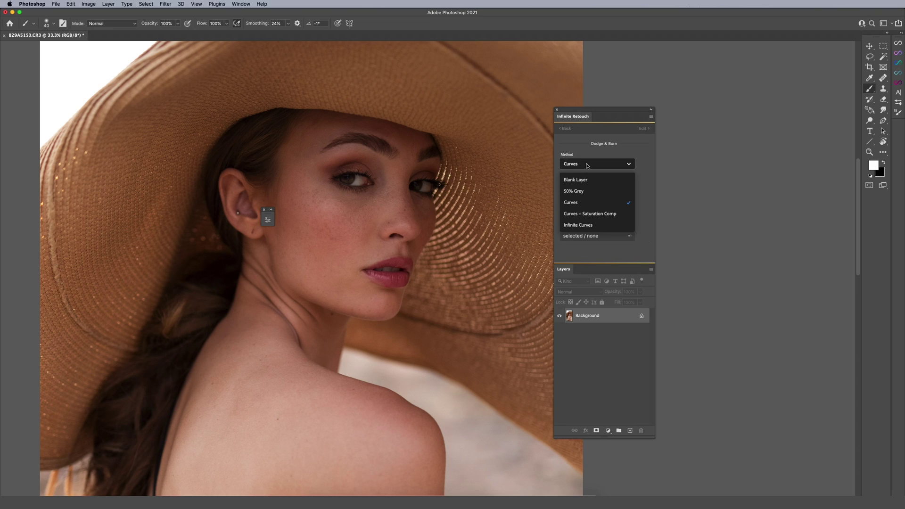
click(584, 226)
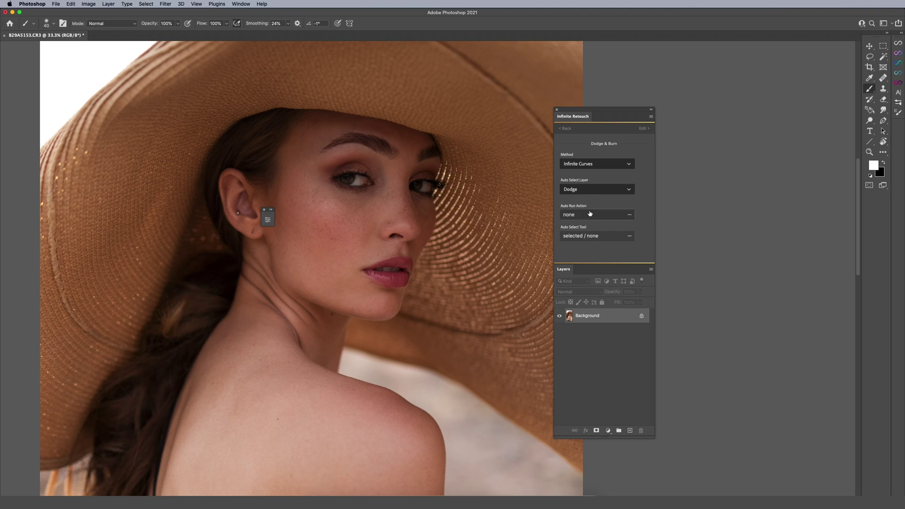
Review the group and layer names assigned to the Infinite Dodge & Burn option.
click(642, 129)
click(580, 185)
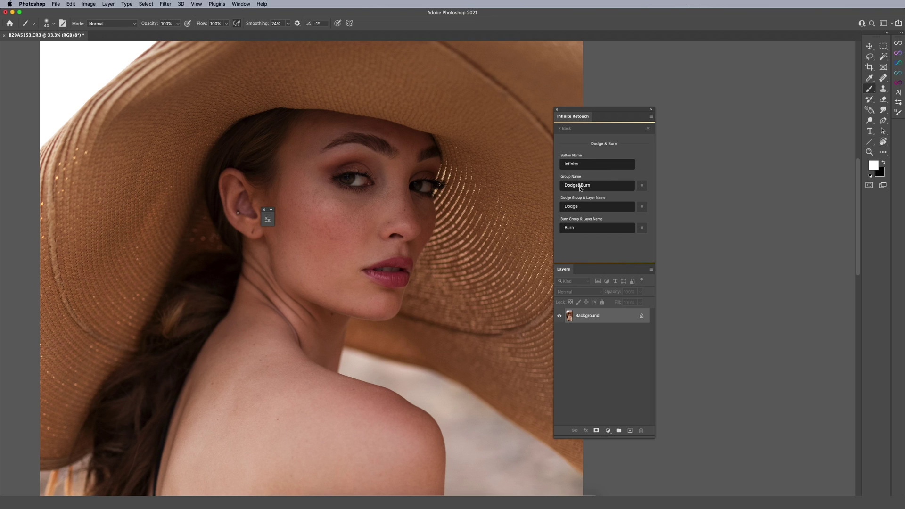
click(578, 207)
click(578, 227)
click(566, 129)
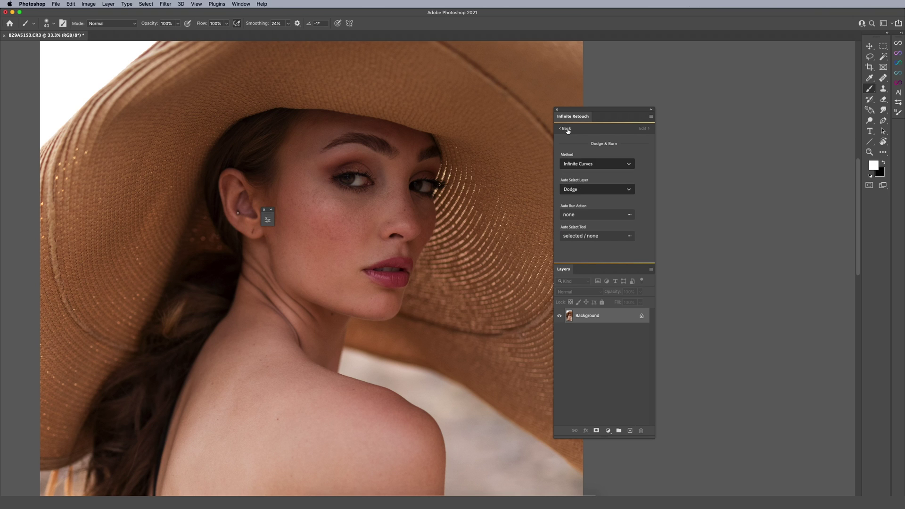
click(566, 129)
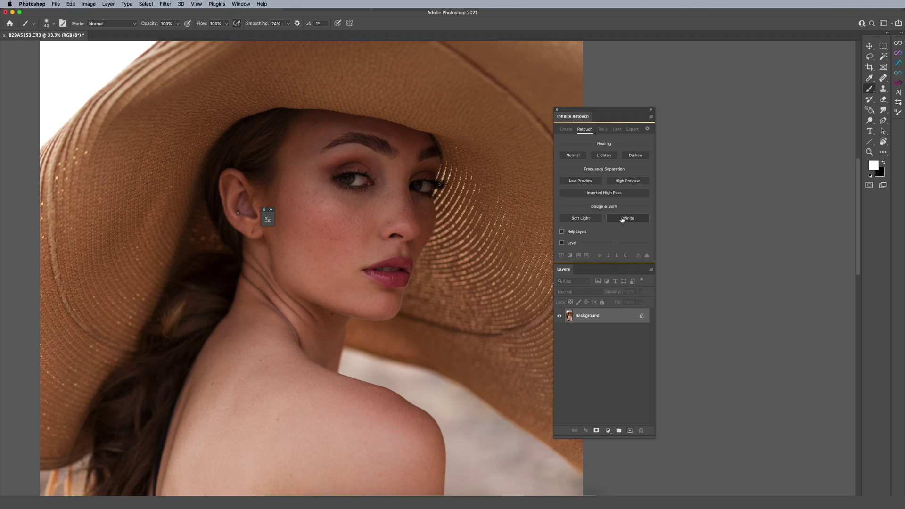
Generate the Dodge&Burn group with the Infinite Curves method and expand its Dodge and Burn subgroups.
click(619, 218)
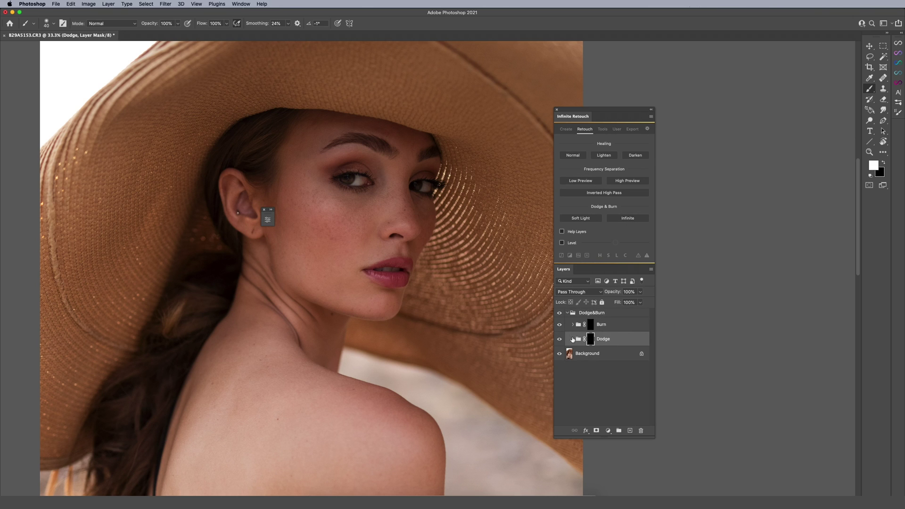
click(572, 339)
click(573, 324)
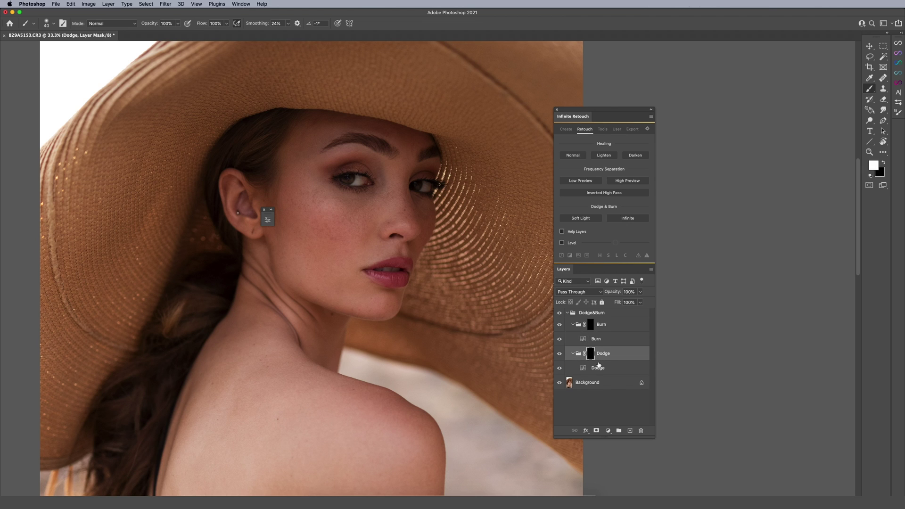
Inspect the curve shapes of the Dodge and Burn adjustment layers.
click(597, 367)
double_click(597, 368)
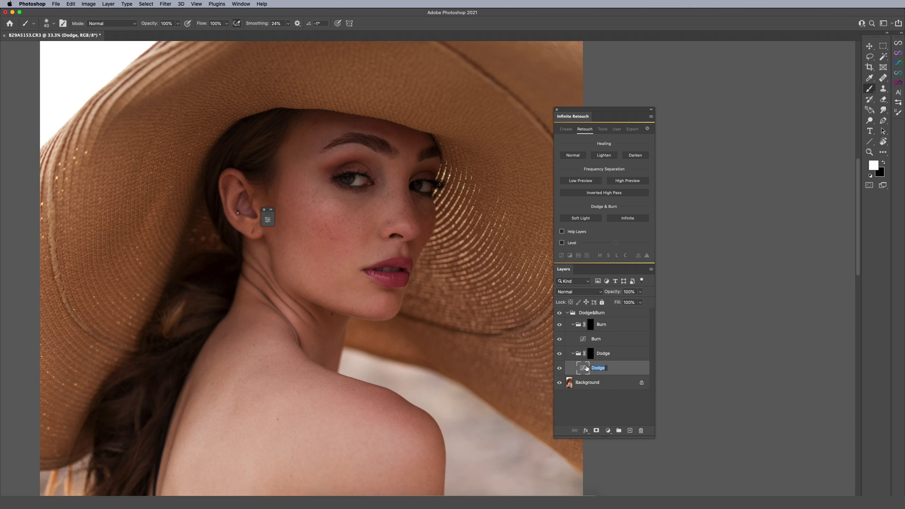
double_click(583, 367)
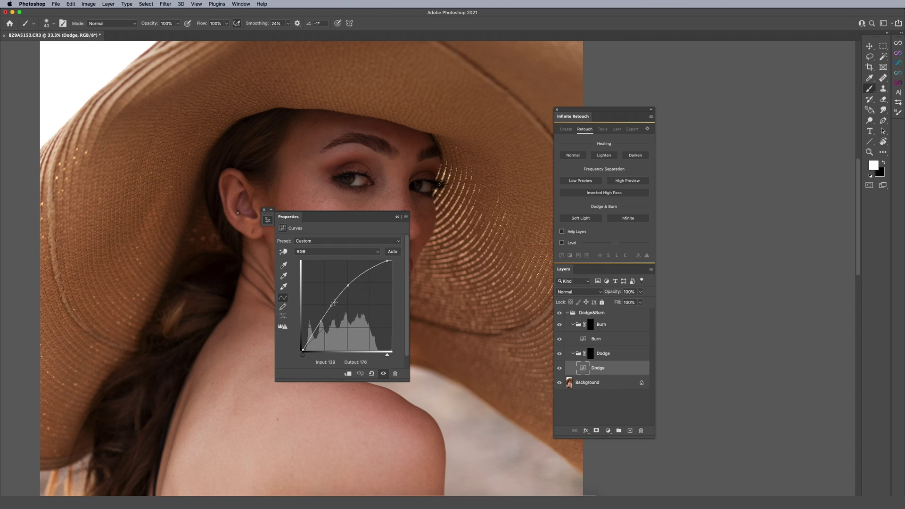
click(267, 222)
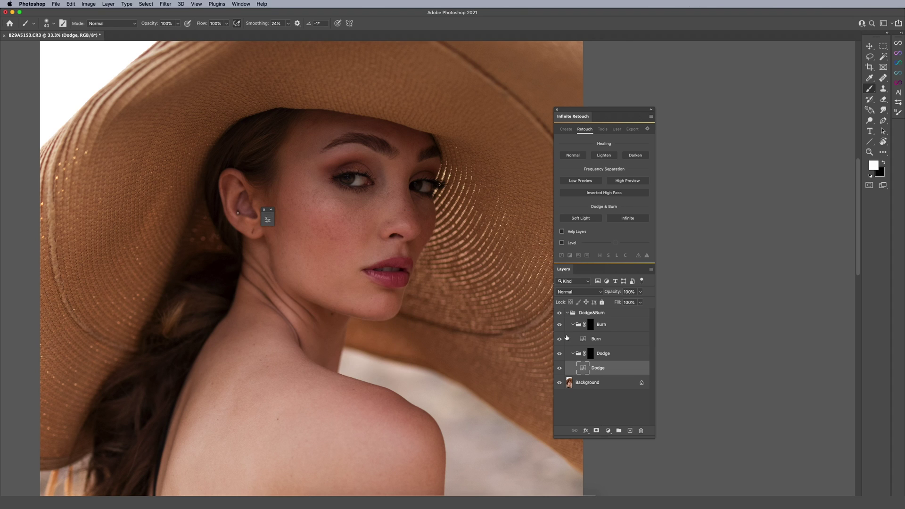
click(578, 327)
double_click(586, 341)
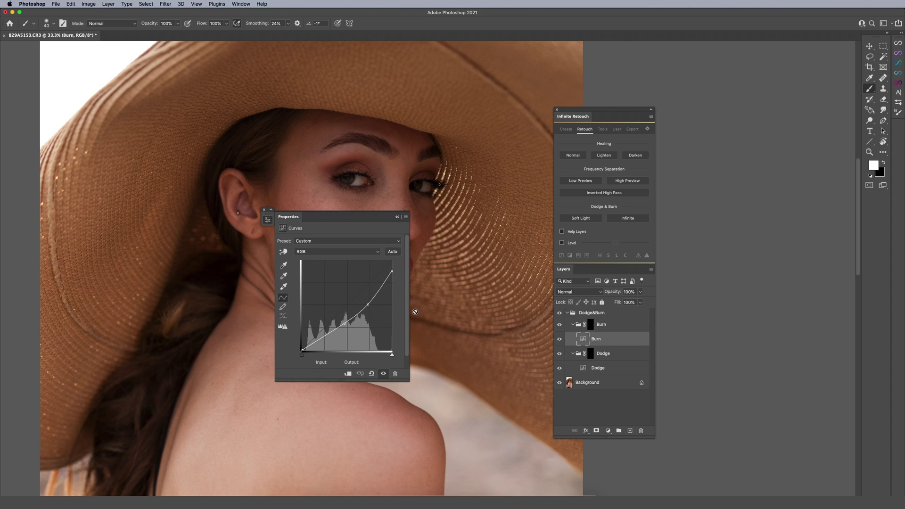
click(267, 220)
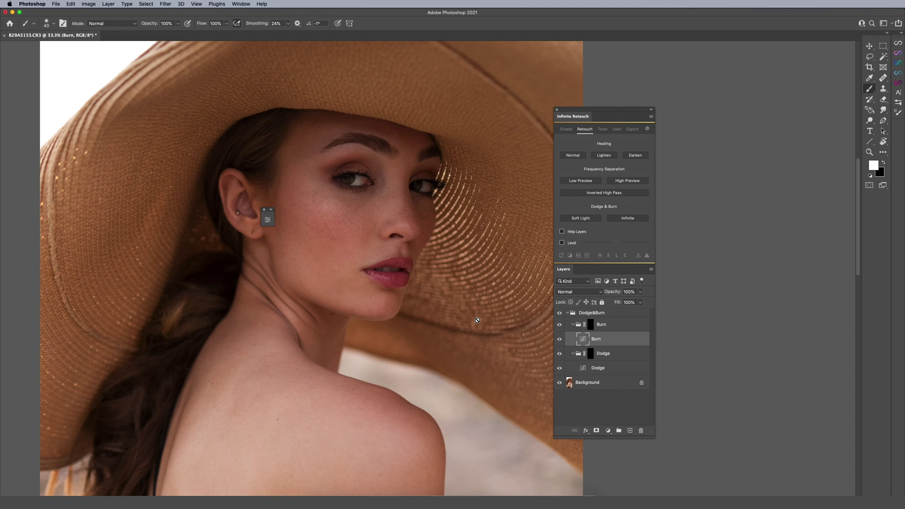
Switch to TextEdit to read the note on how the dodge and burn method was developed, and return to Photoshop.
key(super+Tab)
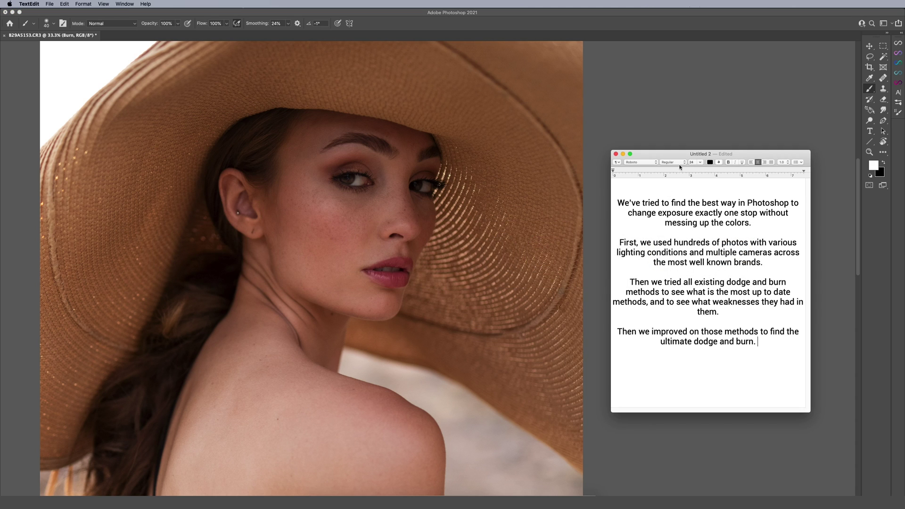
drag(696, 154, 550, 137)
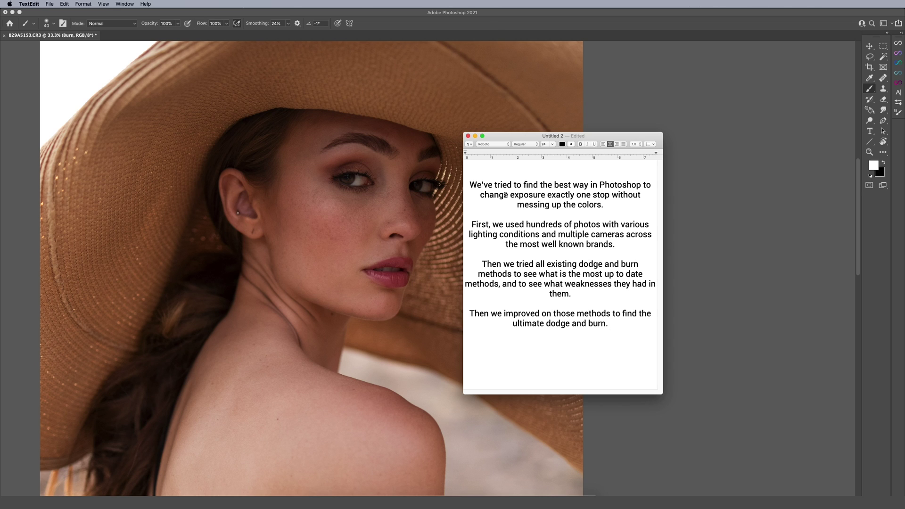
click(497, 109)
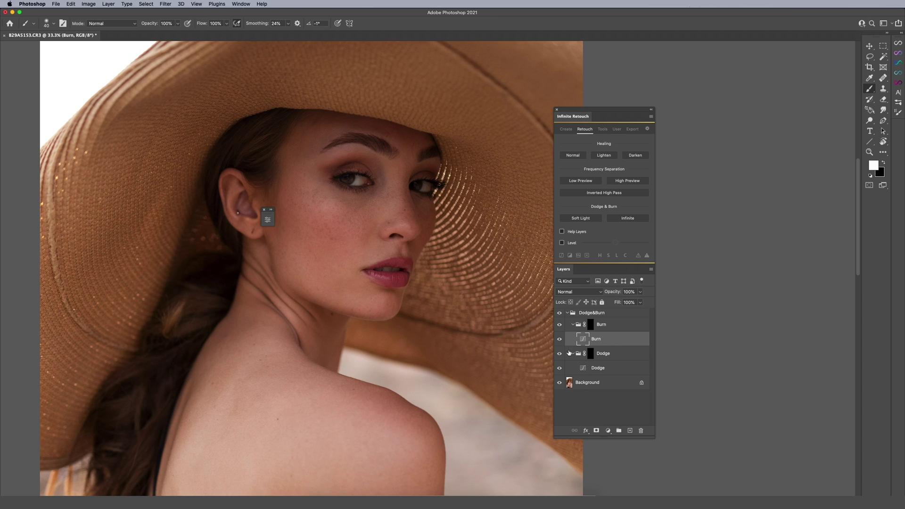
Paint white diagonal strokes over the cheek, mouth and inner hat brim on the Dodge group's mask, using brush size 125 and 0% smoothing.
click(599, 354)
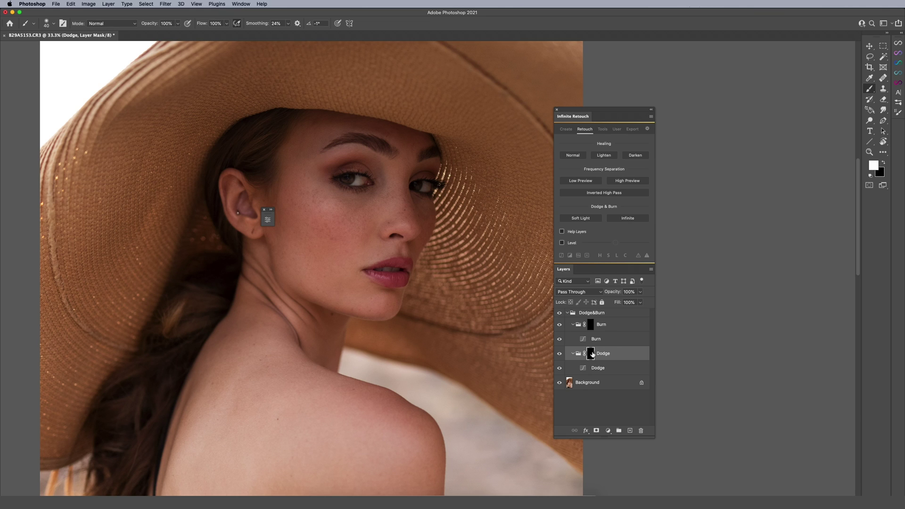
key(bracketright)
key(bracketright)
key(bracketright)
key(bracketright)
key(bracketright)
key(bracketright)
drag(256, 24, 207, 26)
mouse_move(361, 200)
mouse_down()
mouse_move(283, 281)
mouse_move(301, 296)
mouse_up()
mouse_move(319, 292)
mouse_down()
mouse_move(384, 242)
mouse_move(344, 302)
mouse_up()
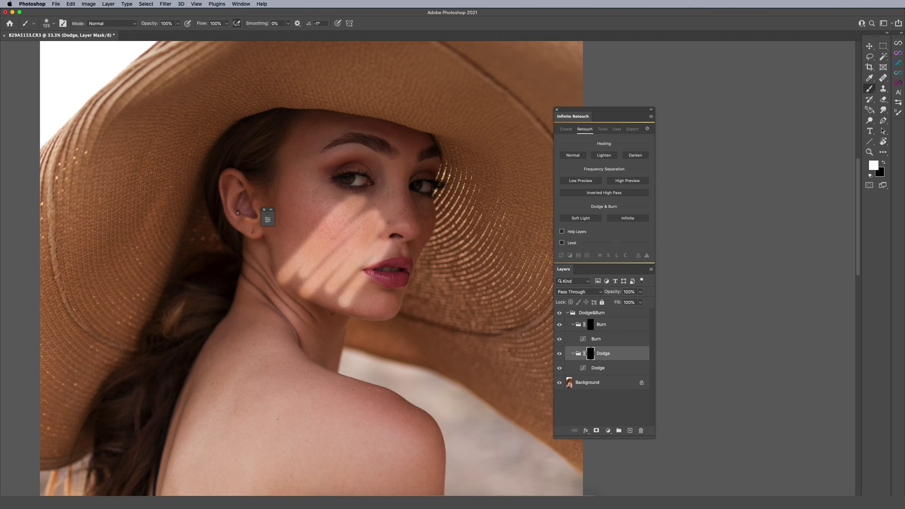
drag(443, 230, 411, 272)
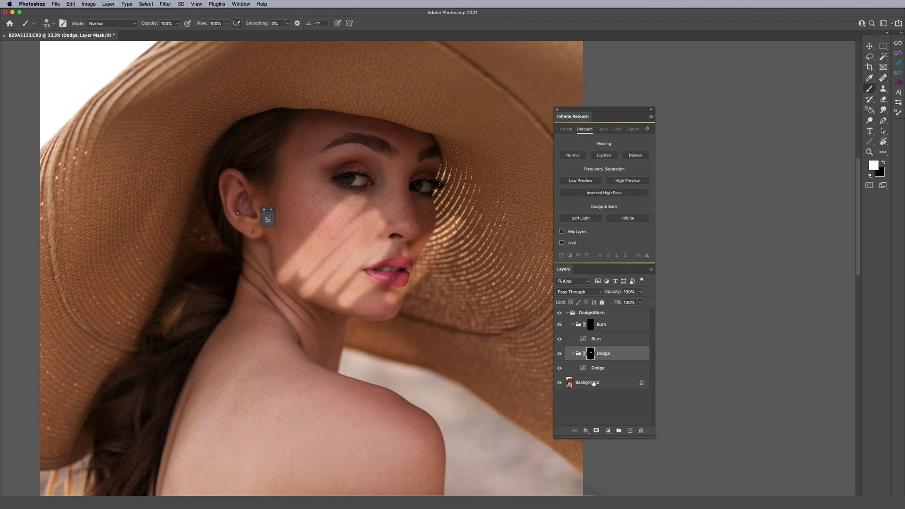
Try lowering the saturation with a Hue/Saturation adjustment inside the Dodge group, and delete that adjustment layer.
click(608, 431)
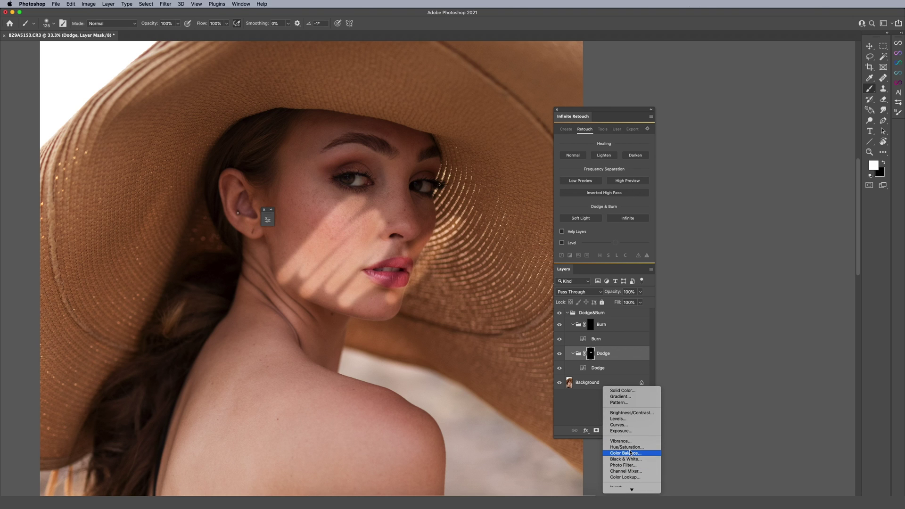
click(628, 449)
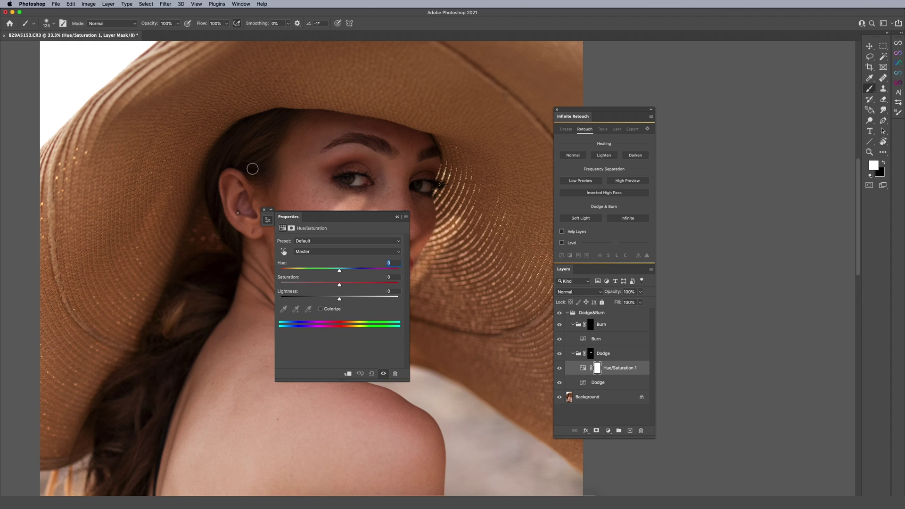
mouse_move(302, 221)
mouse_down()
mouse_move(476, 233)
mouse_move(438, 235)
mouse_up()
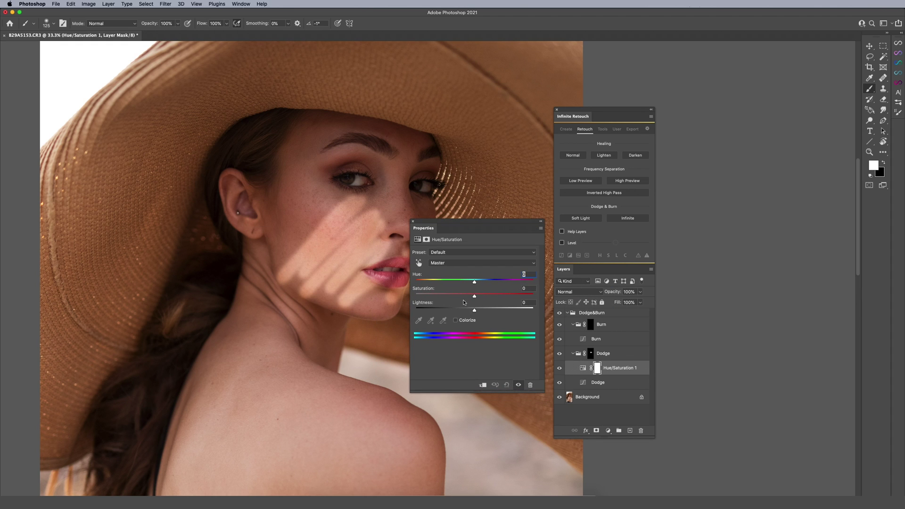
mouse_move(474, 295)
mouse_down()
mouse_move(422, 297)
mouse_move(499, 297)
mouse_move(426, 297)
mouse_move(490, 296)
mouse_move(447, 300)
mouse_up()
click(540, 221)
mouse_move(615, 362)
mouse_down()
mouse_move(626, 369)
mouse_move(617, 431)
mouse_move(641, 430)
mouse_up()
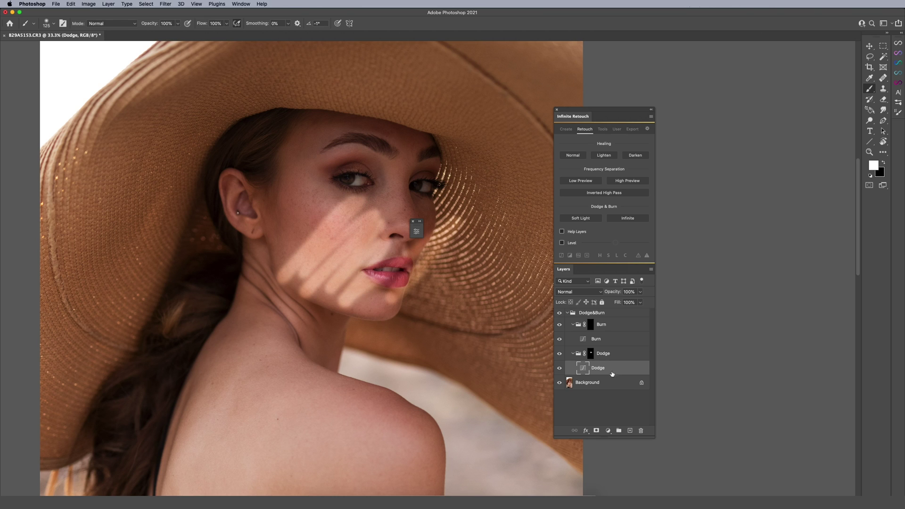
Collapse the Burn group and undo the white diagonal strokes painted on the Dodge group's mask.
click(573, 353)
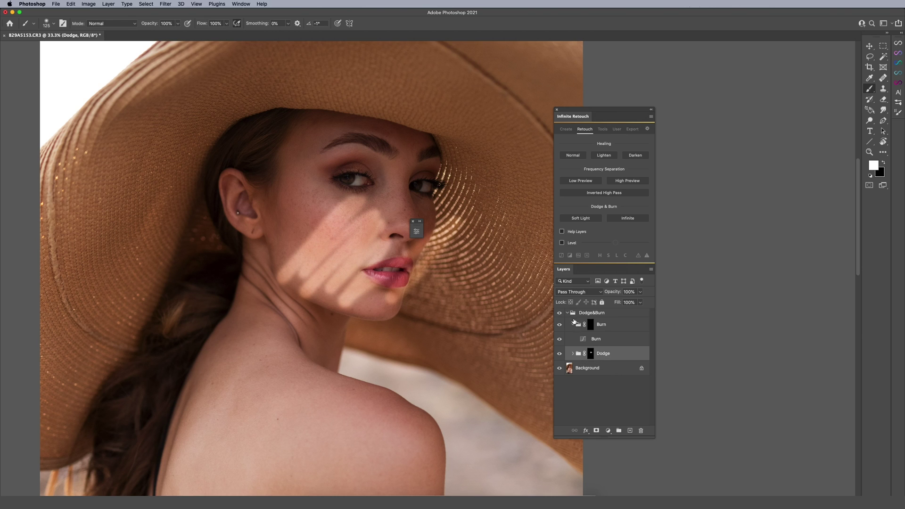
click(573, 324)
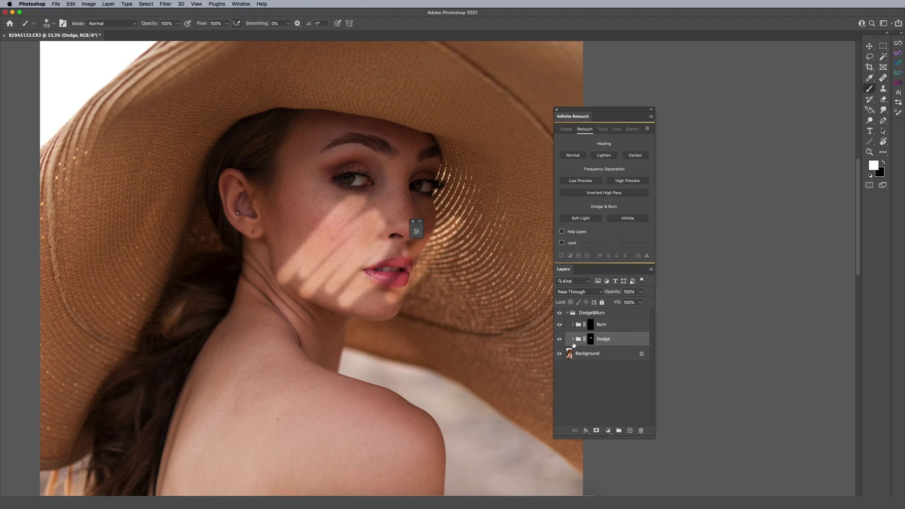
key(super+z)
key(super+z)
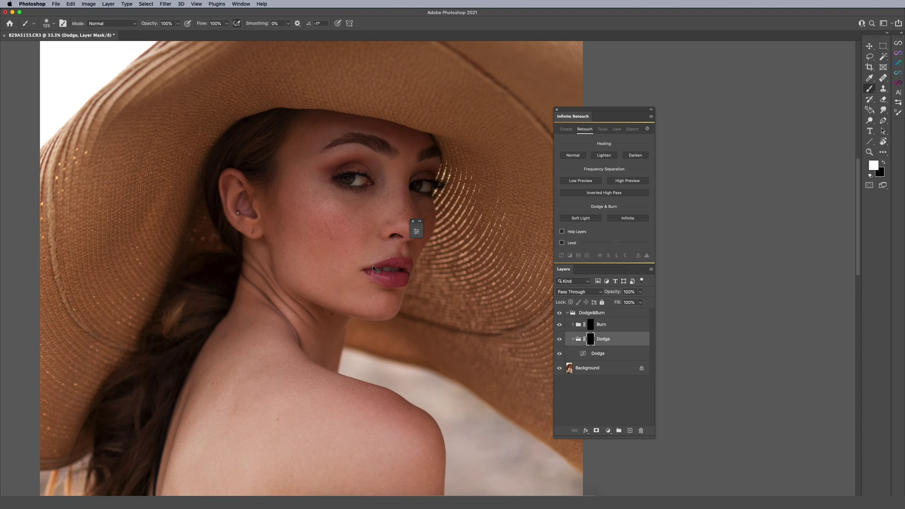
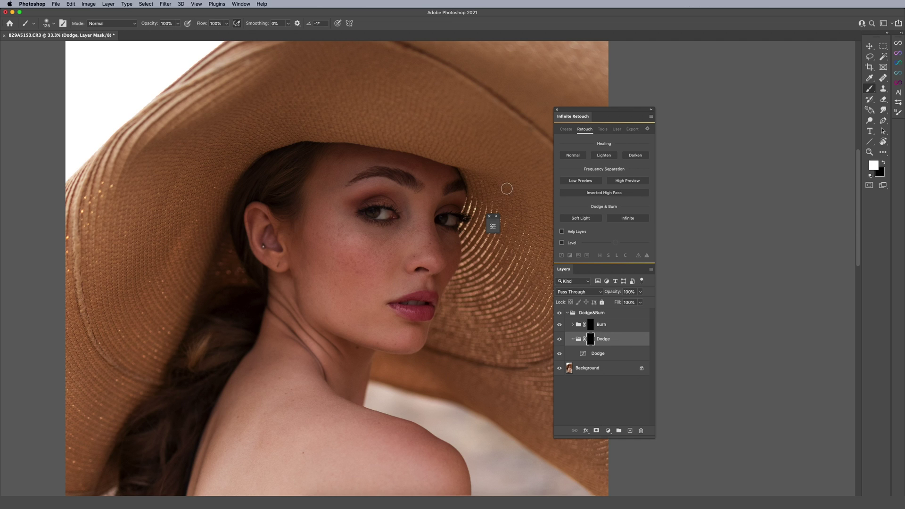
Reduce the brush size to 100 for close work on the face.
key(bracketright)
key(bracketright)
key(bracketright)
drag(401, 288, 416, 297)
key(bracketleft)
key(bracketleft)
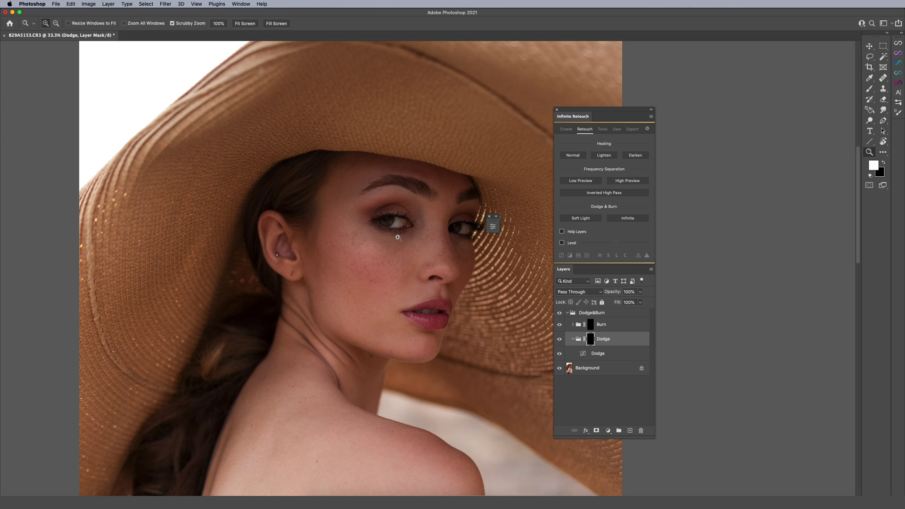
scroll(406, 242, up, 2)
key(bracketleft)
key(bracketleft)
key(bracketleft)
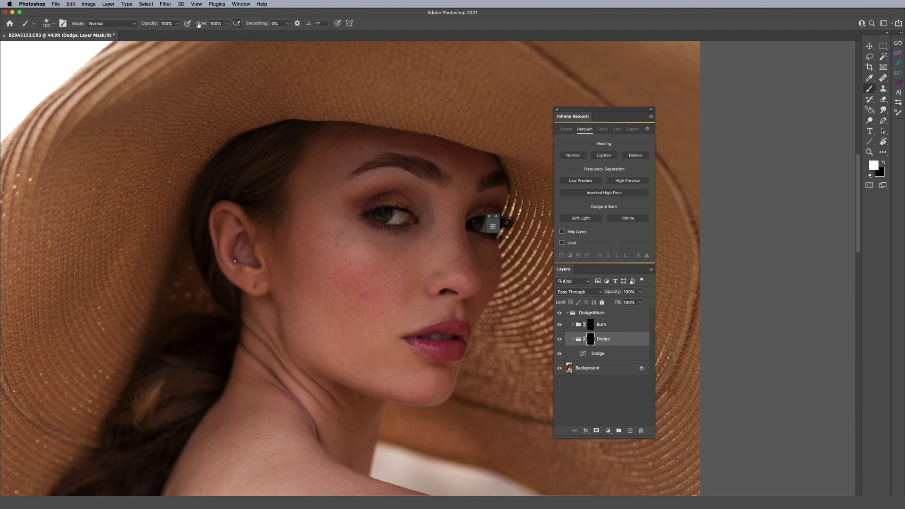
Set the brush flow to 2% and the brush angle to 0°.
drag(198, 24, 121, 37)
key(bracketleft)
key(bracketleft)
key(bracketleft)
key(bracketleft)
click(321, 23)
Brush softly under the eye on the Dodge group's mask at size 150, and toggle the group's visibility to compare.
key(bracketright)
key(bracketright)
key(bracketright)
key(bracketright)
mouse_move(414, 233)
mouse_down()
mouse_move(392, 253)
mouse_move(407, 246)
mouse_move(373, 243)
mouse_move(364, 231)
mouse_move(401, 248)
mouse_move(362, 232)
mouse_move(416, 234)
mouse_move(389, 257)
mouse_move(393, 248)
mouse_move(361, 234)
mouse_move(399, 245)
mouse_move(414, 237)
mouse_move(363, 239)
mouse_move(412, 236)
mouse_move(388, 255)
mouse_move(358, 226)
mouse_move(412, 238)
mouse_move(394, 256)
mouse_move(417, 230)
mouse_move(382, 239)
mouse_up()
key(bracketright)
key(bracketright)
key(bracketleft)
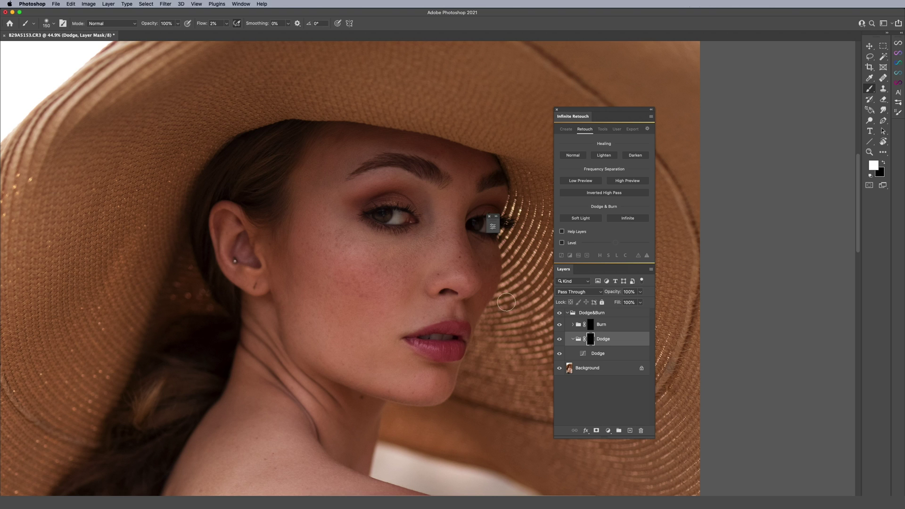
click(559, 339)
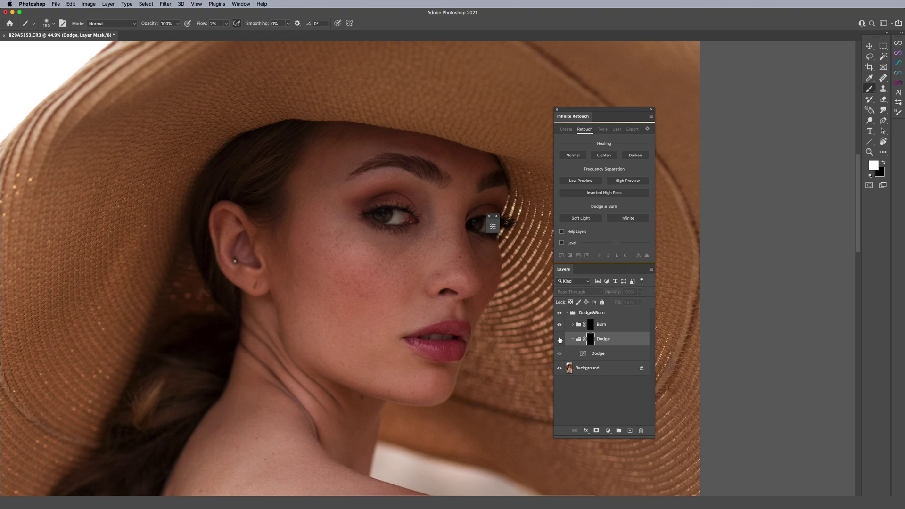
click(557, 339)
key(bracketright)
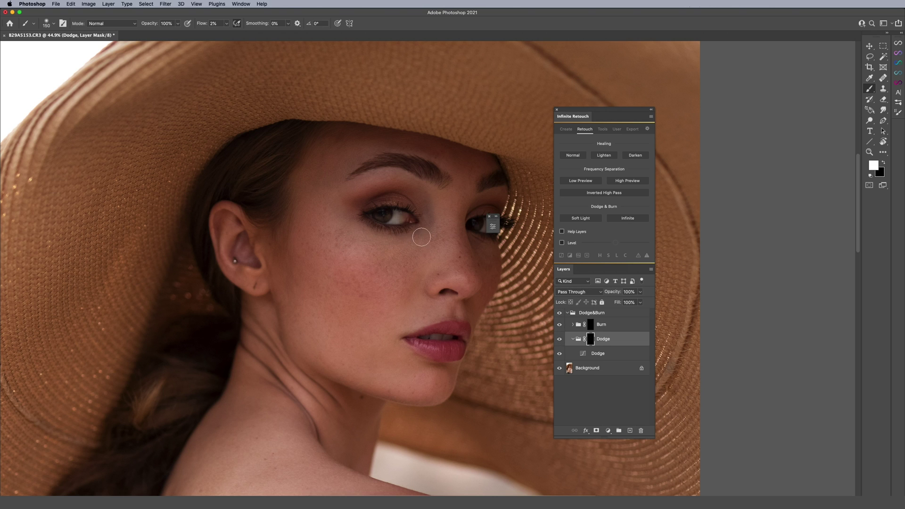
Refine the dodging around the eye with smaller brush sizes, ending at size 100, keeping white as the foreground color.
key(x)
key(bracketleft)
key(x)
key(bracketleft)
key(bracketleft)
key(bracketleft)
key(bracketleft)
key(bracketleft)
key(bracketleft)
key(bracketright)
Lighten the base of the neck and the upper back on the Dodge group's mask, enlarging the brush up to size 500.
scroll(312, 277, down, 3)
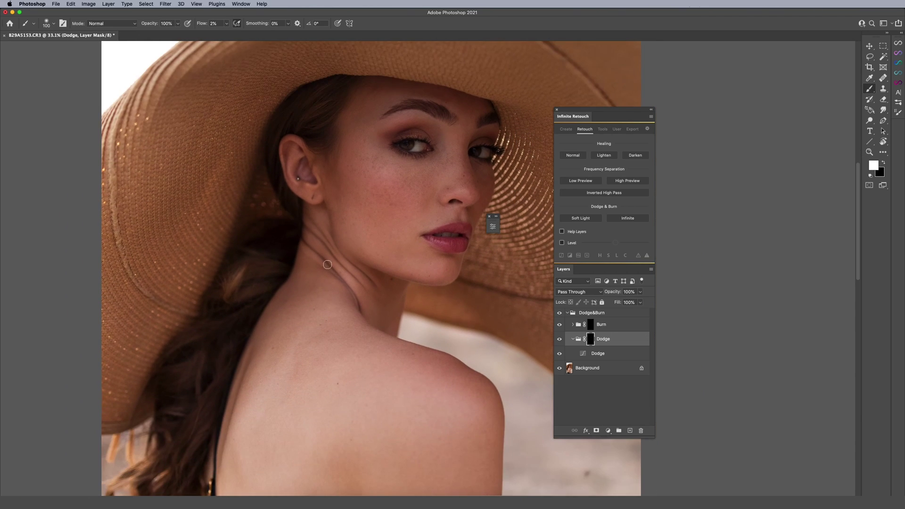
key(bracketright)
key(bracketright)
key(bracketright)
key(bracketright)
key(bracketright)
key(bracketright)
key(bracketright)
key(bracketright)
key(bracketleft)
key(bracketleft)
key(bracketright)
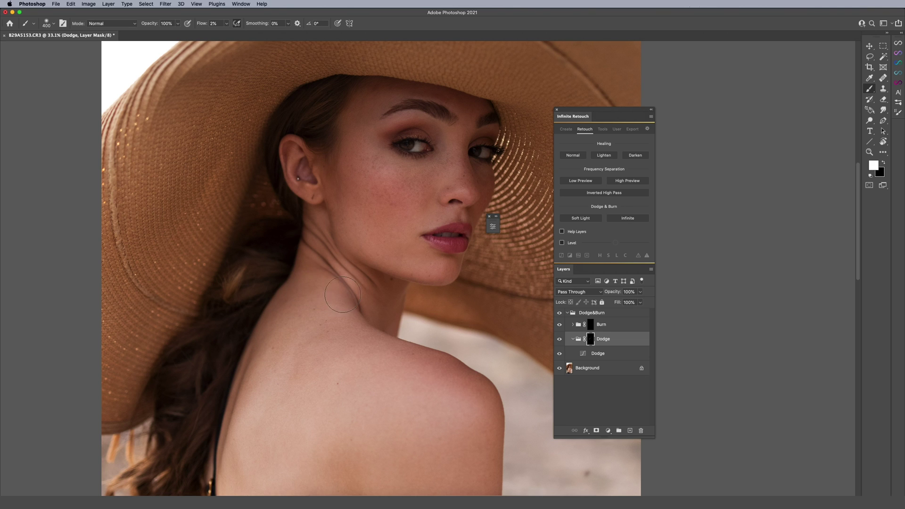
key(bracketright)
Lighten the top and rounded edge of the shoulder on the Dodge group's mask with brush sizes 400 to 500.
drag(311, 296, 330, 245)
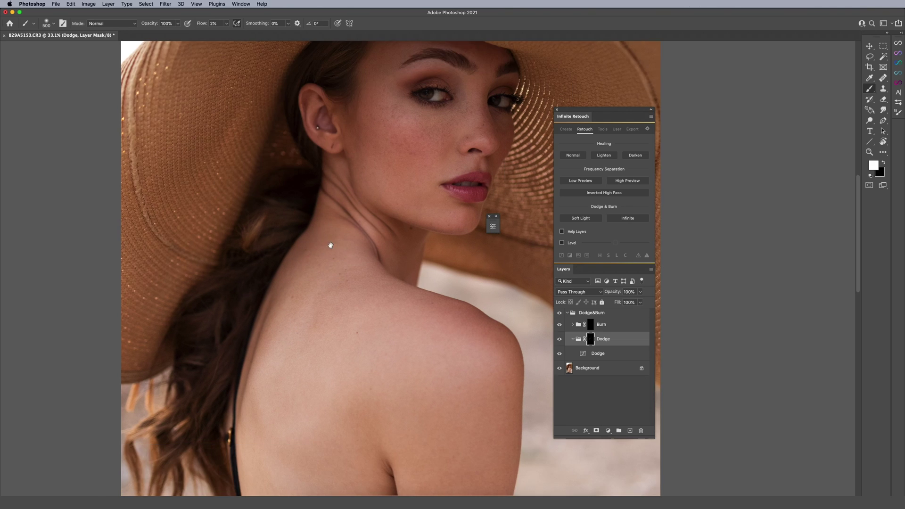
key(bracketleft)
key(bracketleft)
key(bracketleft)
key(bracketright)
key(bracketright)
mouse_move(382, 321)
mouse_down()
mouse_move(366, 262)
mouse_move(364, 273)
mouse_up()
key(bracketright)
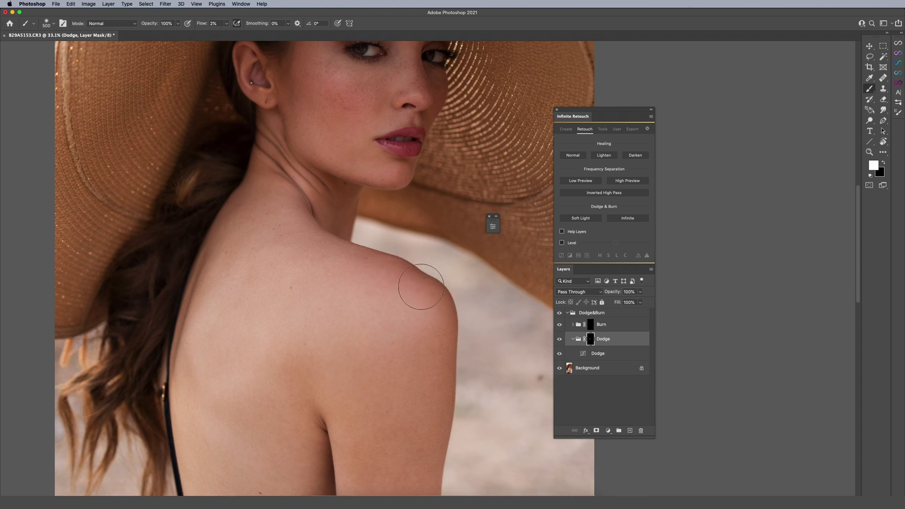
key(bracketleft)
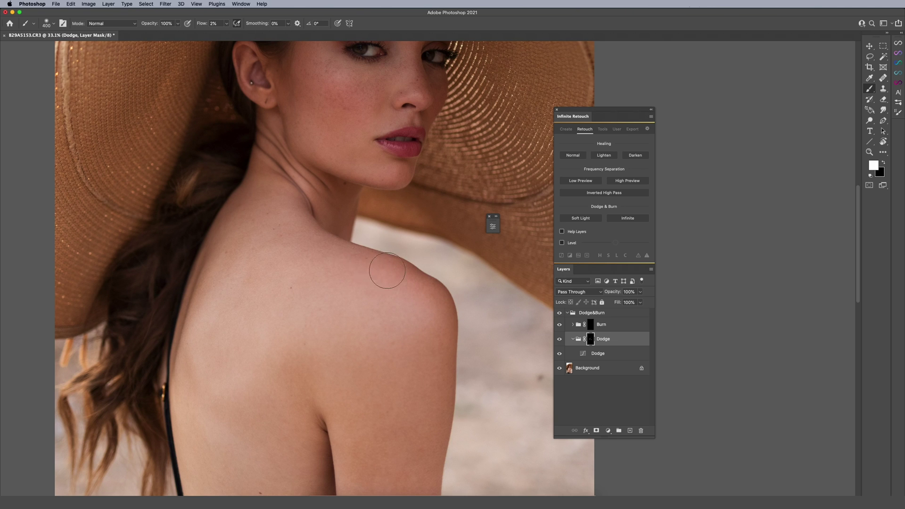
key(bracketright)
key(bracketright)
key(bracketright)
scroll(285, 393, down, 3)
key(bracketleft)
key(bracketleft)
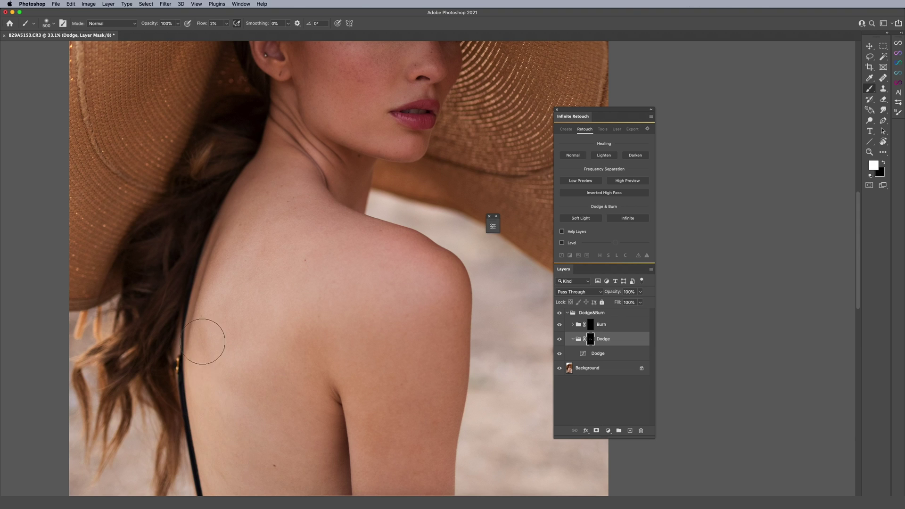
Brush softly over the back beside the dress strap on the Dodge group's mask at size 500.
key(bracketleft)
key(bracketleft)
key(bracketleft)
key(bracketright)
key(bracketright)
key(bracketright)
mouse_move(241, 409)
mouse_down()
mouse_move(255, 379)
mouse_move(311, 348)
mouse_move(286, 351)
mouse_move(258, 402)
mouse_move(239, 373)
mouse_move(232, 332)
mouse_up()
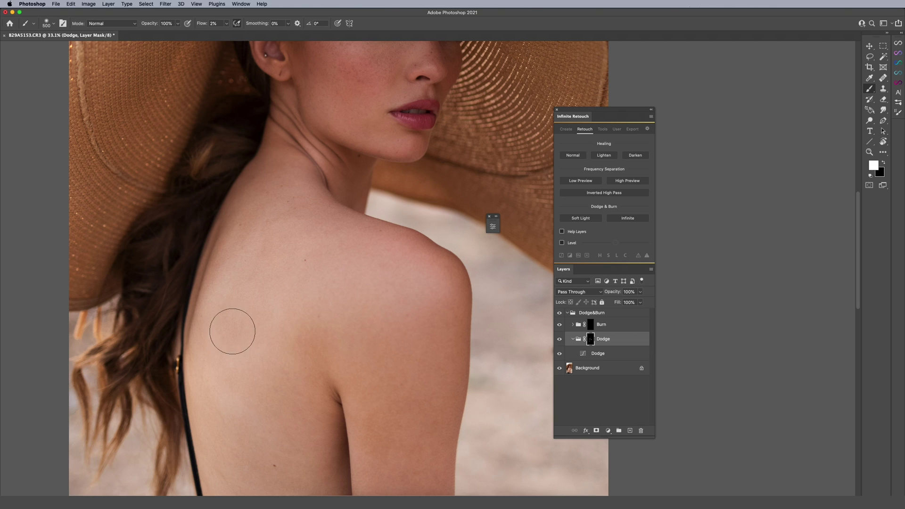
Lighten the shadow beside the shoulder blade above the armpit crease on the Dodge group's mask at size 500.
key(bracketright)
key(bracketleft)
key(bracketleft)
drag(255, 309, 245, 257)
key(bracketright)
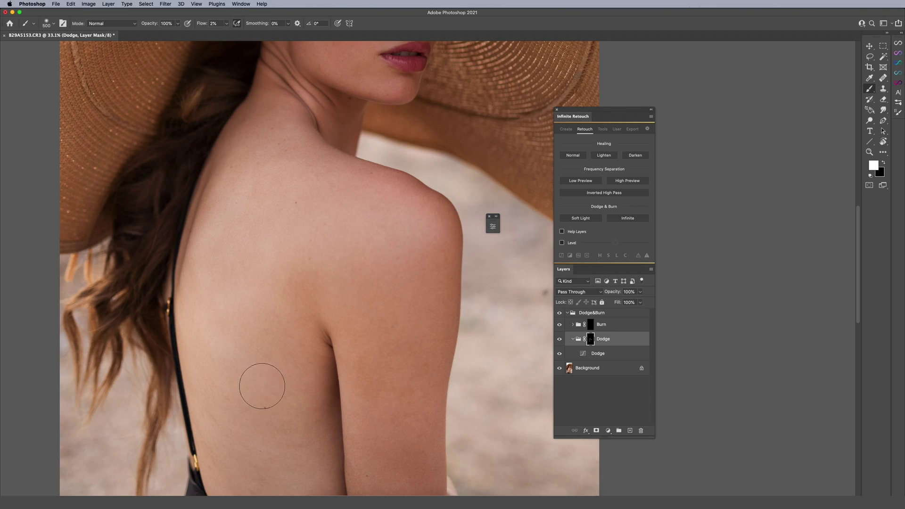
key(bracketright)
key(bracketleft)
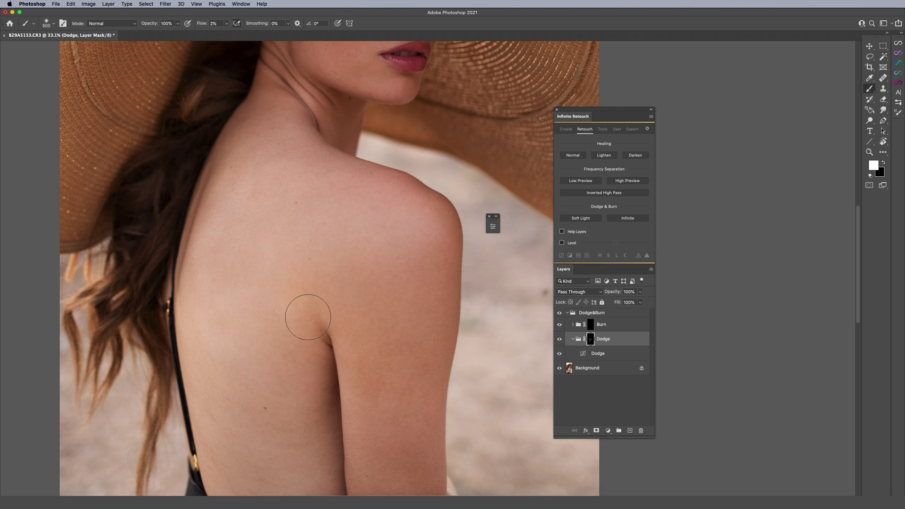
mouse_move(308, 316)
mouse_down()
mouse_move(296, 283)
mouse_move(270, 298)
mouse_move(282, 338)
mouse_move(202, 302)
mouse_move(231, 397)
mouse_move(207, 359)
mouse_move(277, 339)
mouse_move(283, 311)
mouse_move(299, 326)
mouse_move(317, 307)
mouse_up()
Brush the lower cheek beside the mouth with a smaller brush, and toggle the Dodge group's visibility to compare.
drag(331, 244, 320, 294)
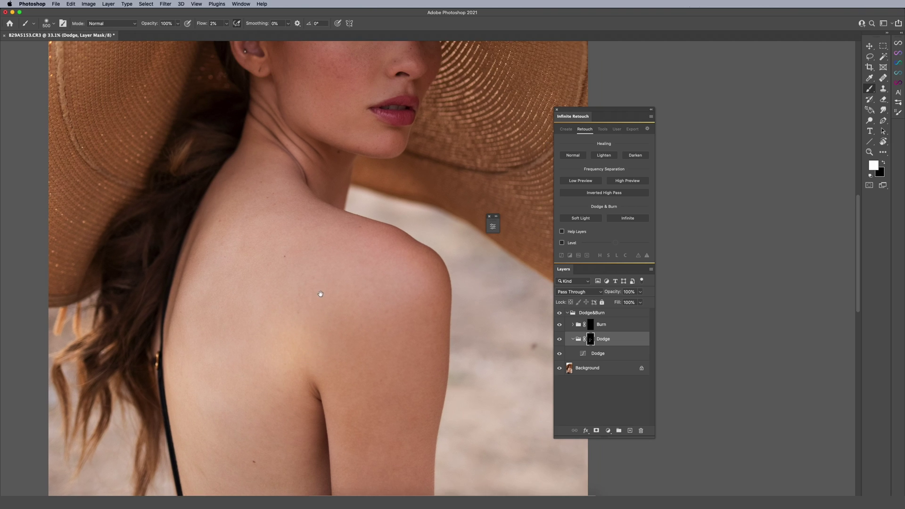
scroll(320, 294, down, 4)
key(bracketleft)
key(bracketleft)
key(bracketleft)
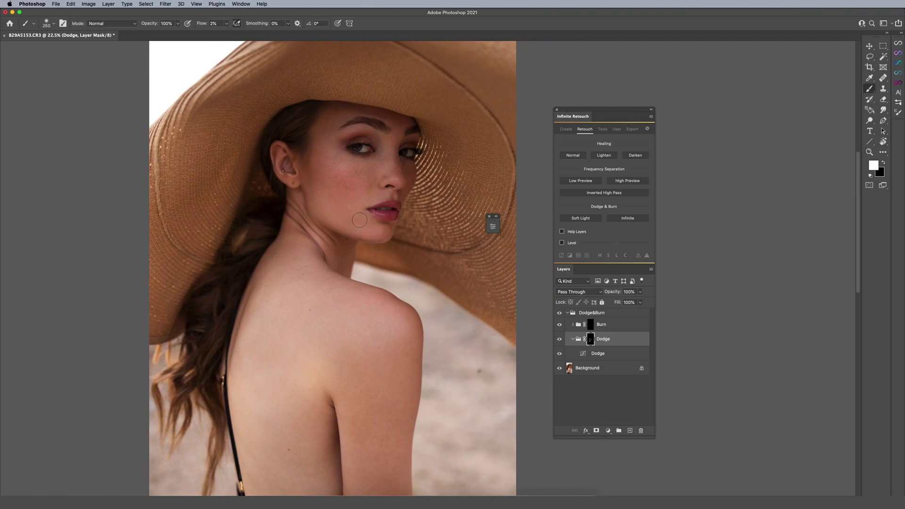
key(bracketleft)
mouse_move(362, 223)
mouse_down()
mouse_move(375, 221)
mouse_move(362, 209)
mouse_up()
key(bracketleft)
click(559, 338)
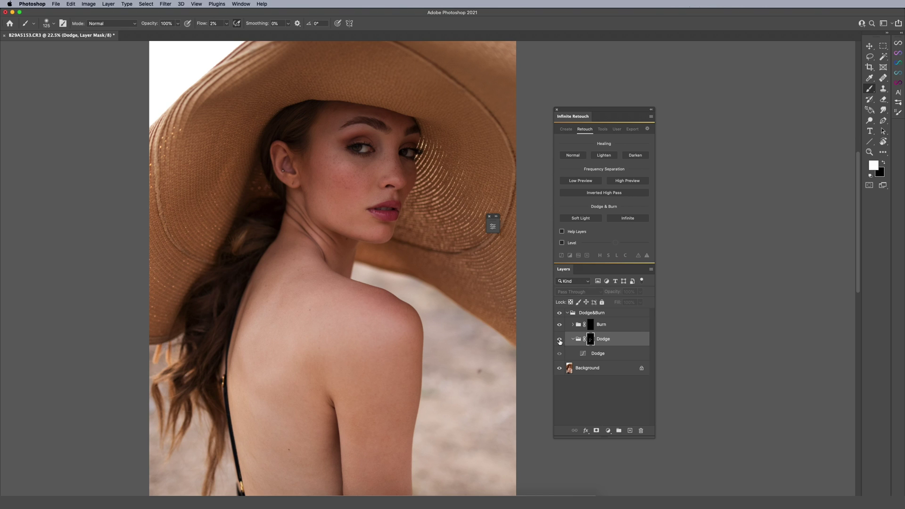
click(560, 339)
Rotate the canvas view counter-clockwise for brushing near the forehead, and reset the rotation.
key(x)
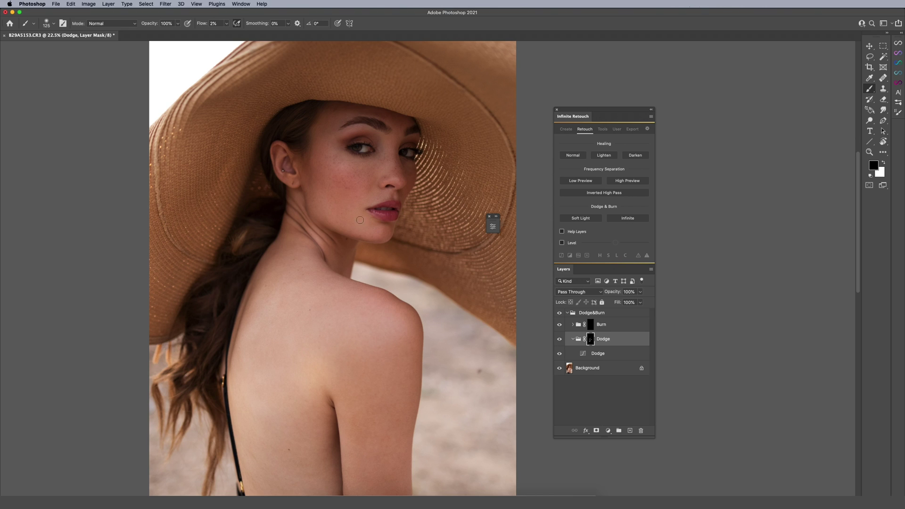
key(x)
key(bracketright)
key(bracketright)
key(bracketleft)
key(r)
mouse_move(419, 121)
mouse_down()
mouse_move(323, 138)
mouse_move(333, 137)
mouse_up()
scroll(333, 137, up, 2)
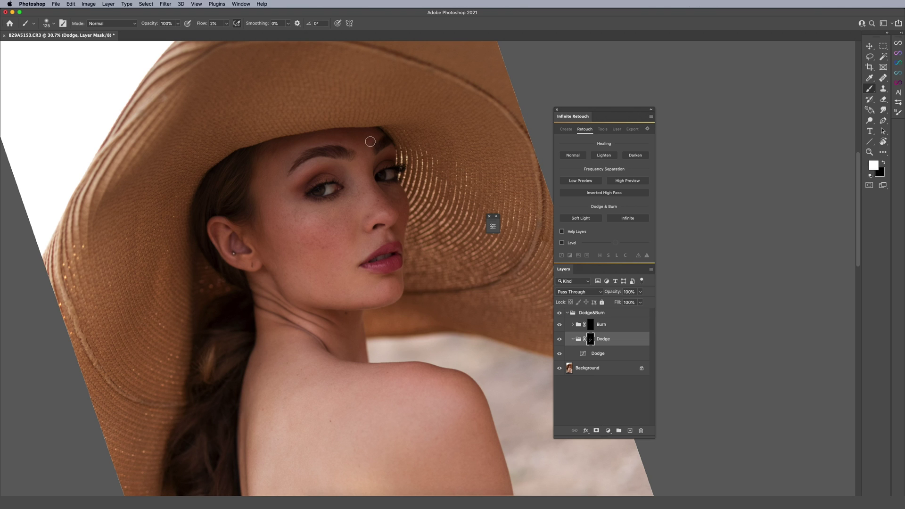
key(Escape)
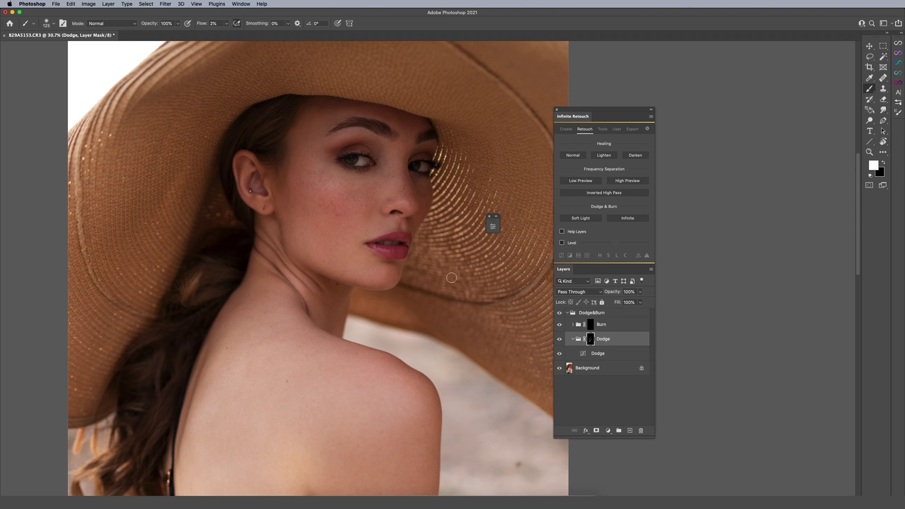
Open the Soft Light button's Dodge & Burn settings and set its method to 50% Grey.
click(584, 219)
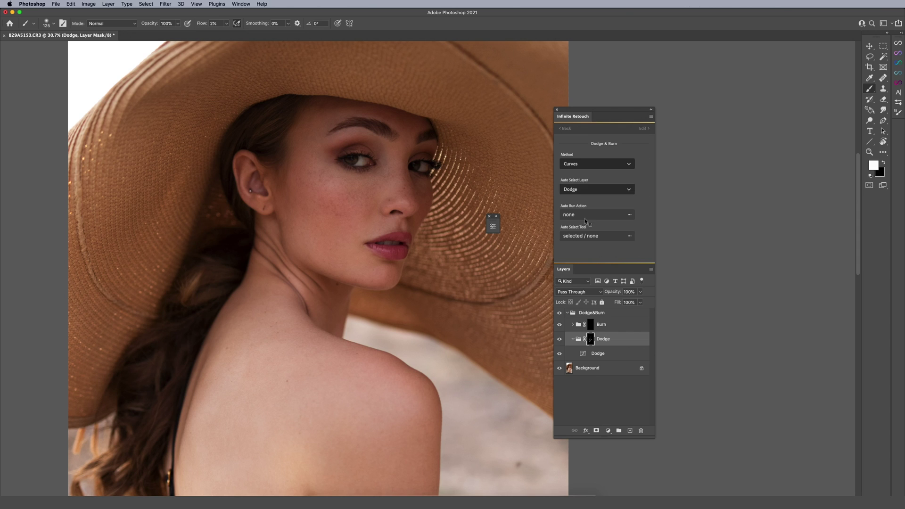
click(580, 166)
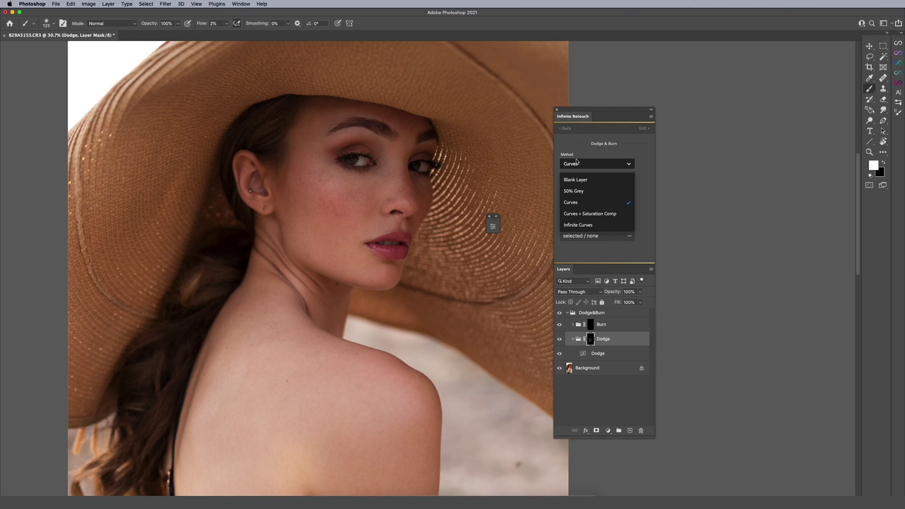
click(581, 192)
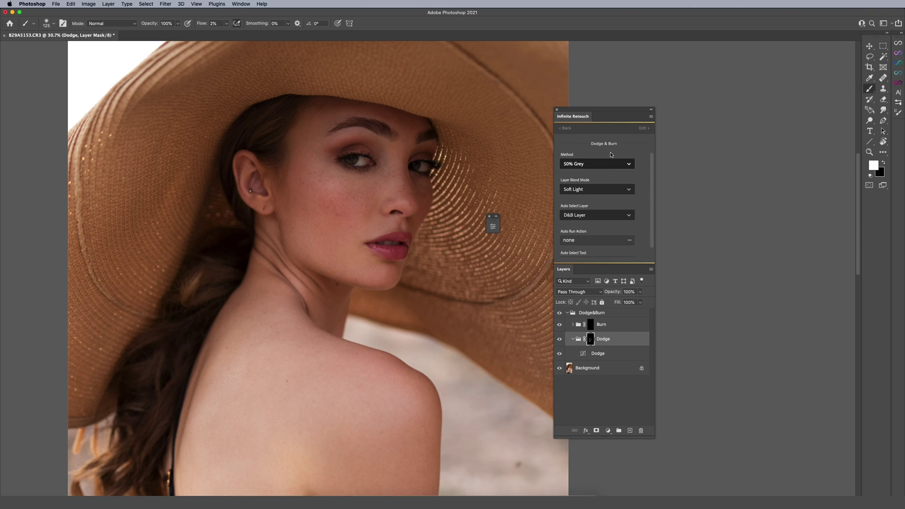
Set the Soft Light button's Auto Run Action to Grain from the retoucher's own action set, and leave the button's settings.
click(643, 127)
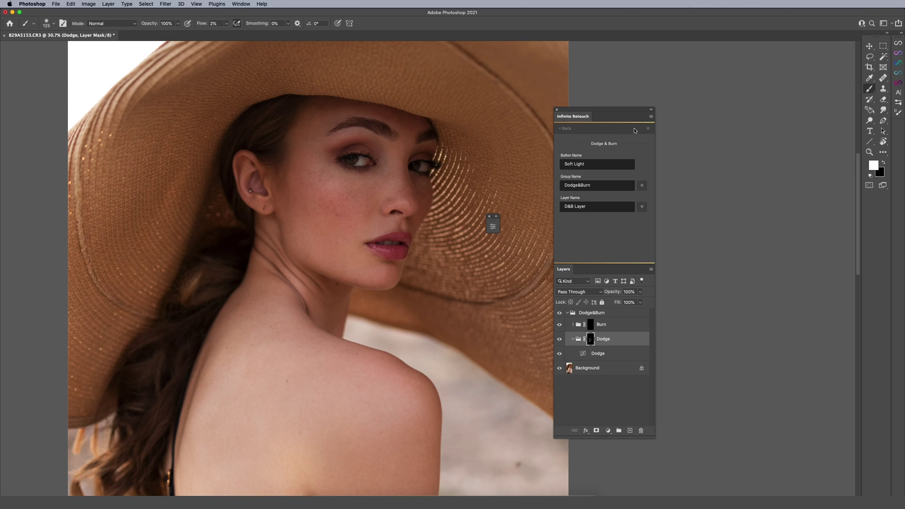
click(565, 128)
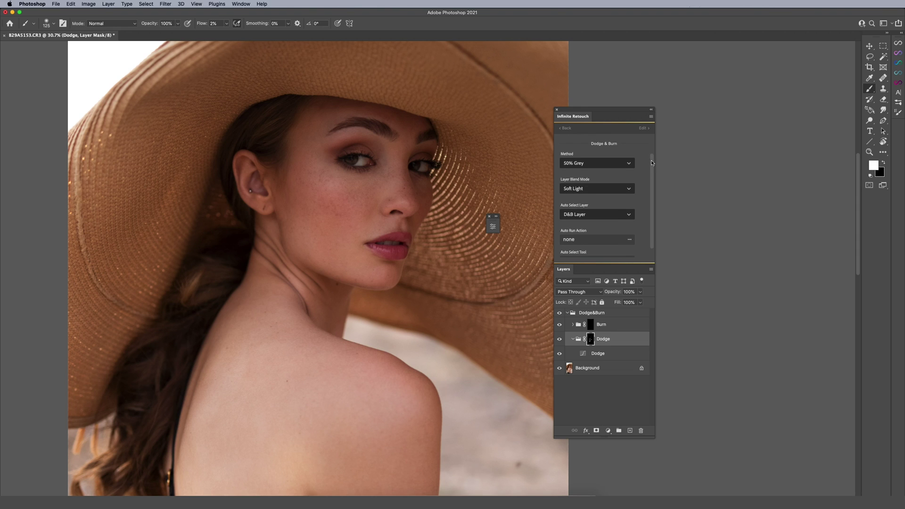
drag(651, 160, 648, 179)
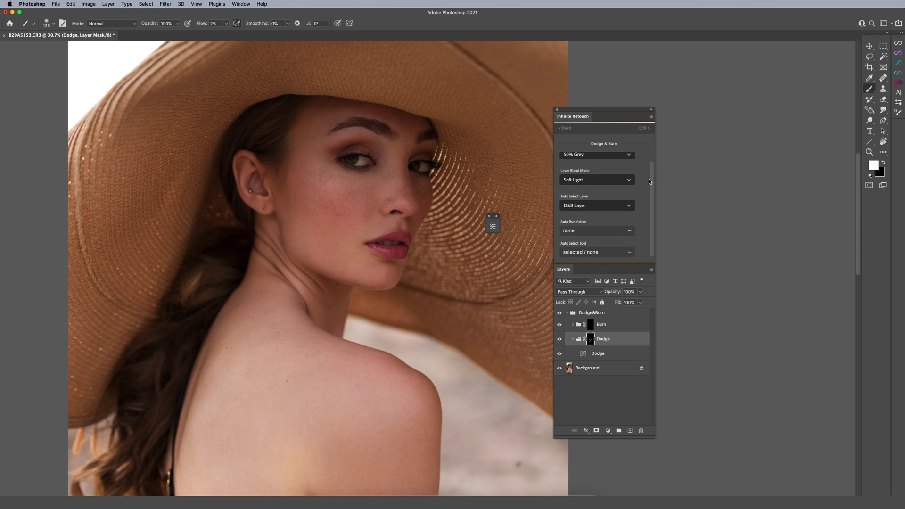
click(581, 233)
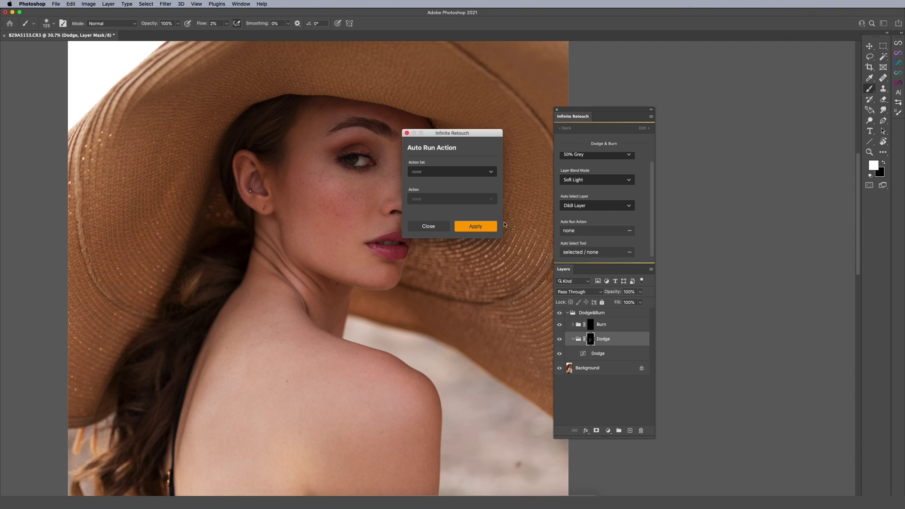
click(424, 172)
click(434, 199)
click(434, 198)
drag(494, 238, 492, 284)
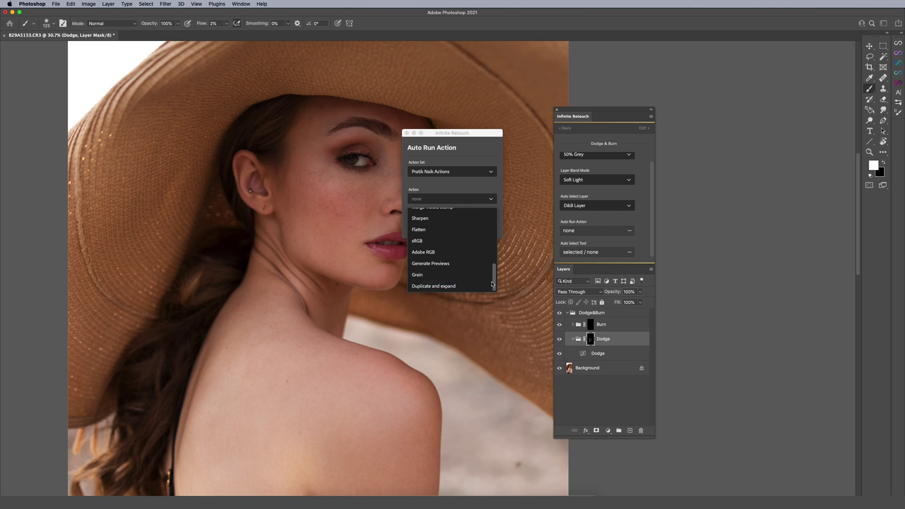
click(420, 276)
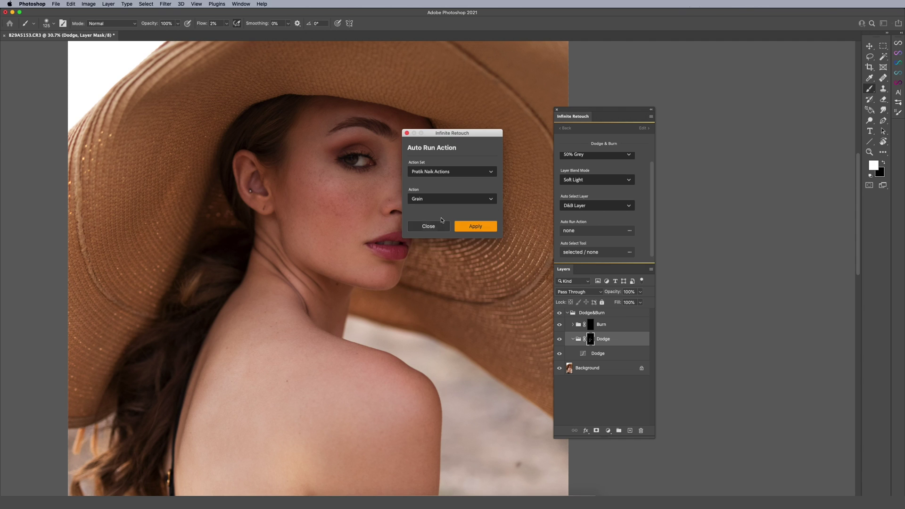
click(471, 226)
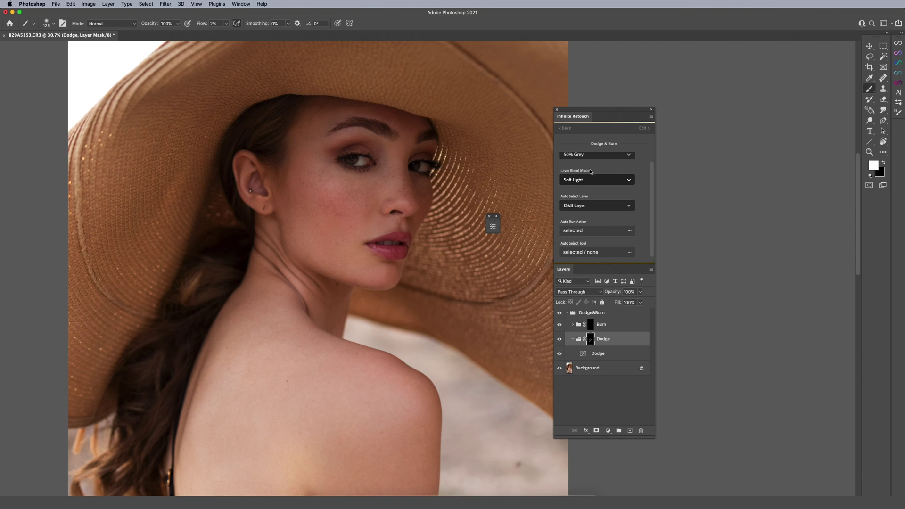
click(565, 128)
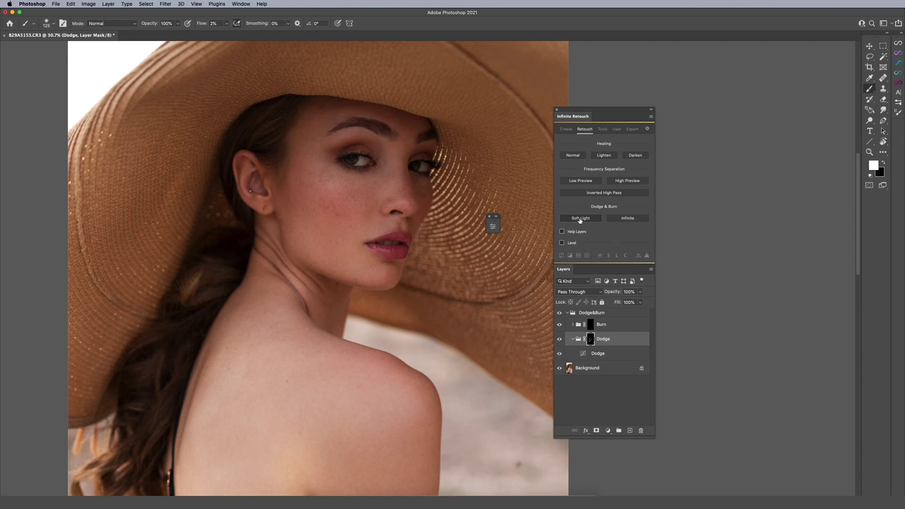
Run the Soft Light dodge and burn setup with its Grain action, and delete the two layers it adds inside the Dodge group.
click(579, 218)
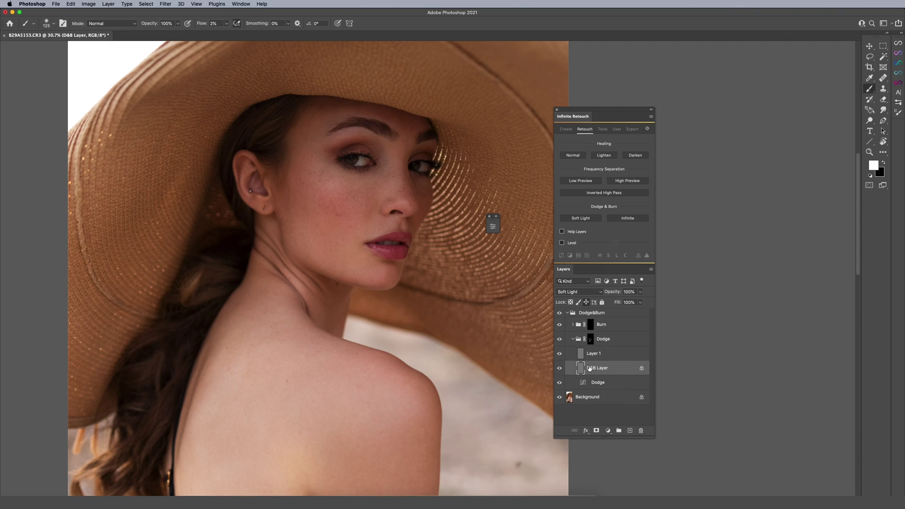
click(588, 354)
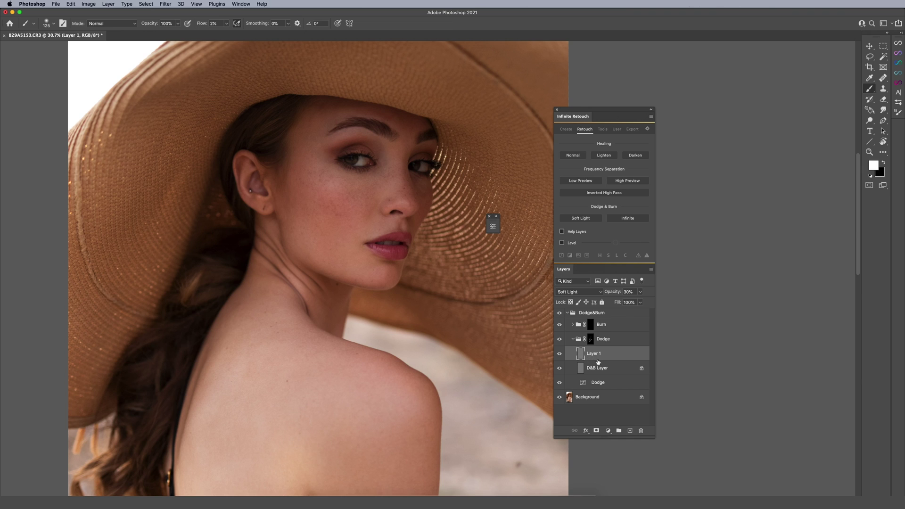
shift+click(600, 370)
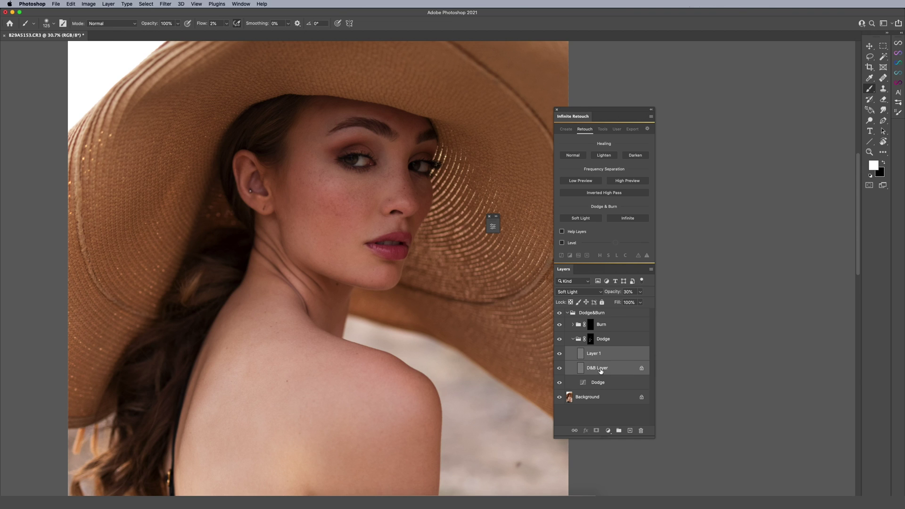
key(ctrl+e)
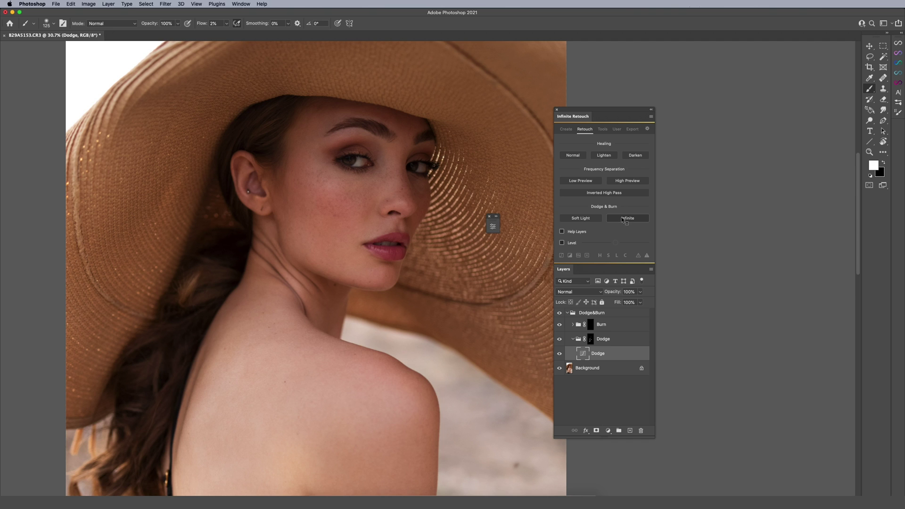
Toggle the Dodge&Burn group's visibility to compare the whole portrait before and after dodging.
key(z)
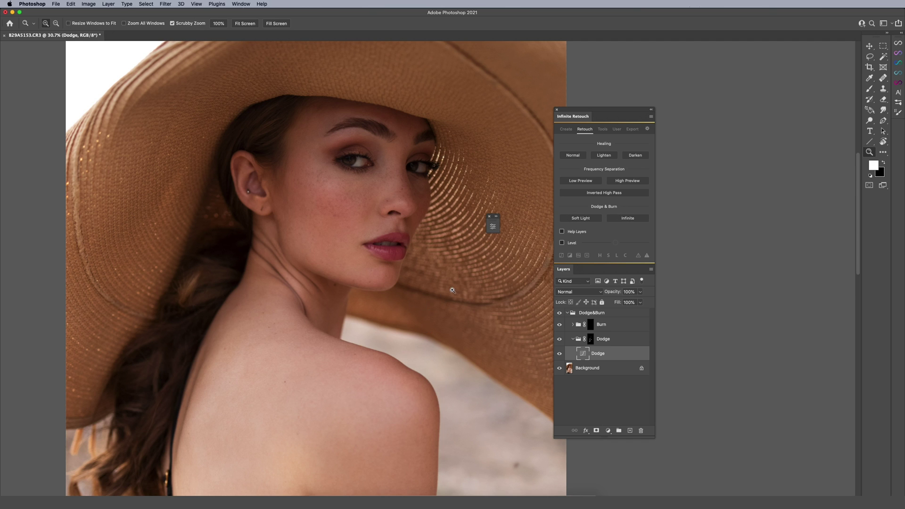
mouse_move(452, 290)
mouse_down()
mouse_move(440, 289)
mouse_move(424, 262)
mouse_move(436, 254)
mouse_up()
key(b)
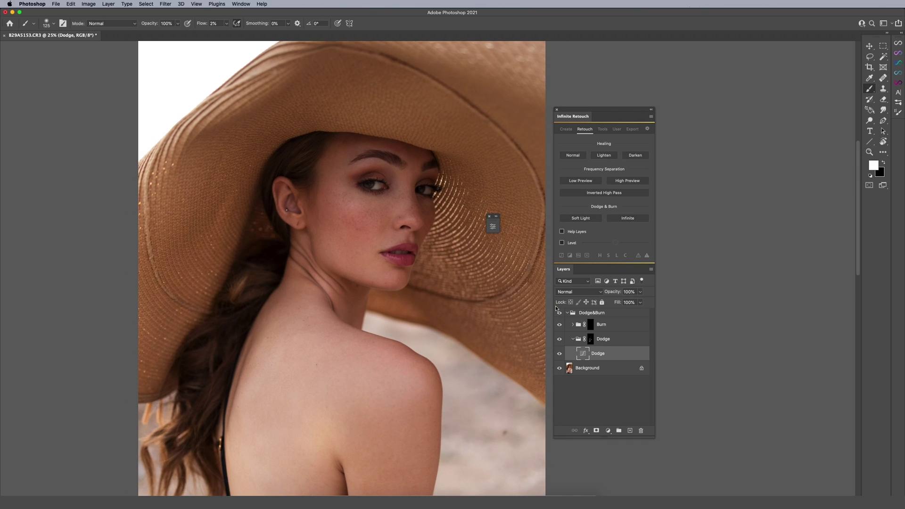
click(559, 313)
click(559, 313)
Review Infinite Retouch's User, Retouch and Tools functions, and view the Grain settings without applying them.
click(616, 130)
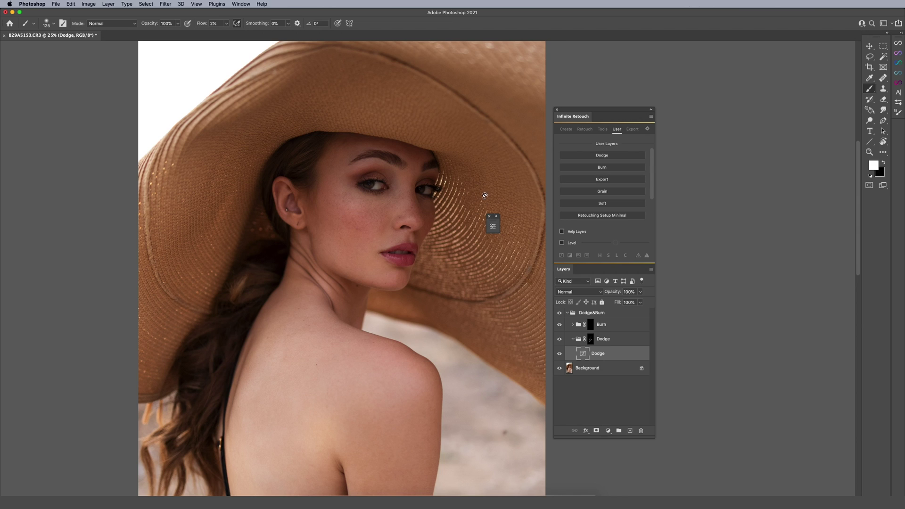
click(589, 130)
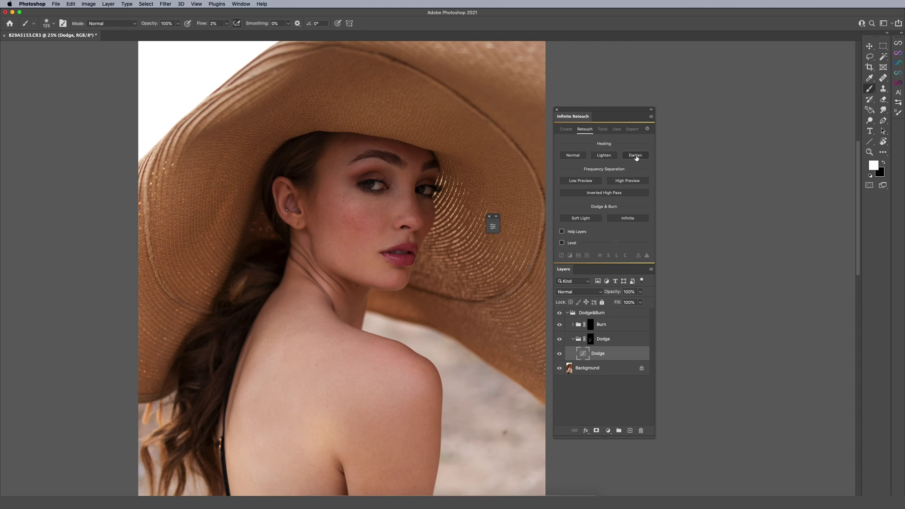
click(604, 130)
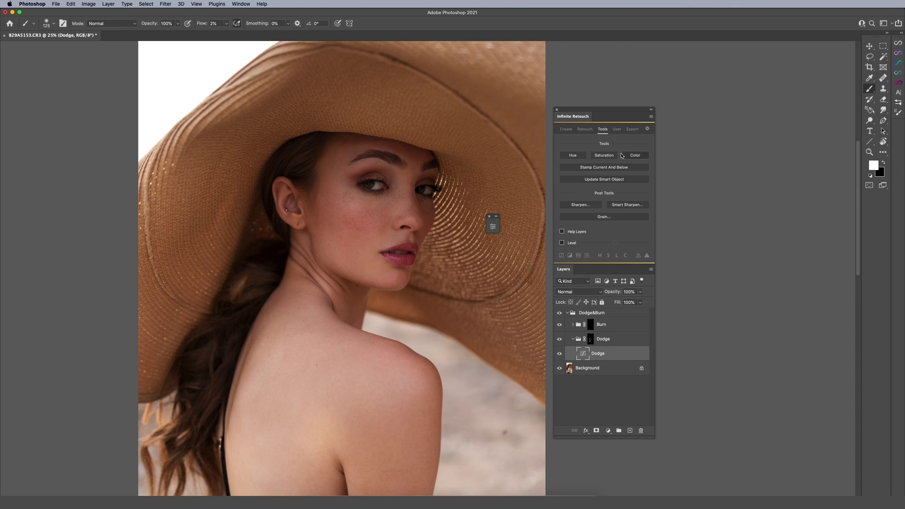
click(603, 217)
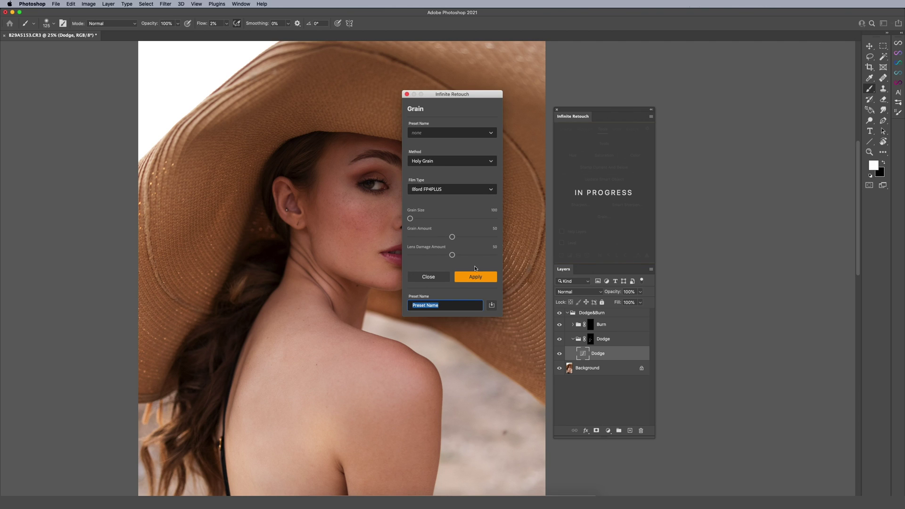
click(439, 278)
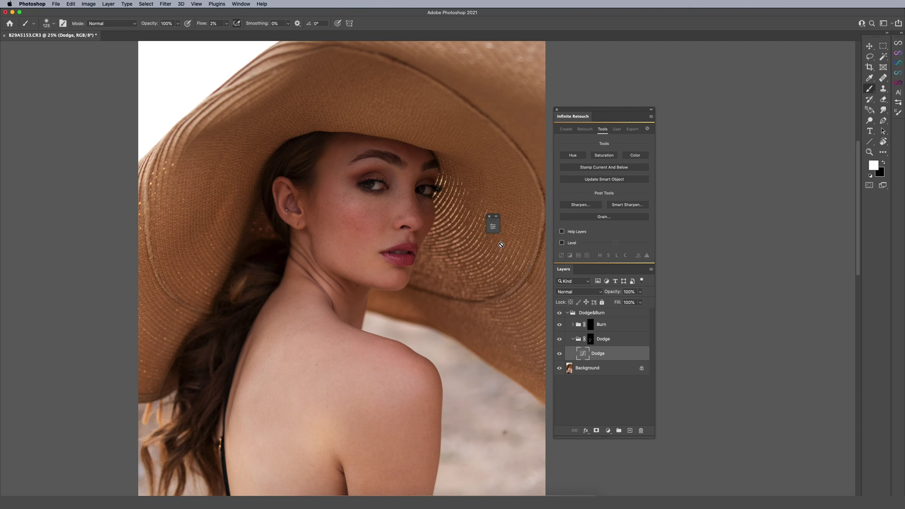